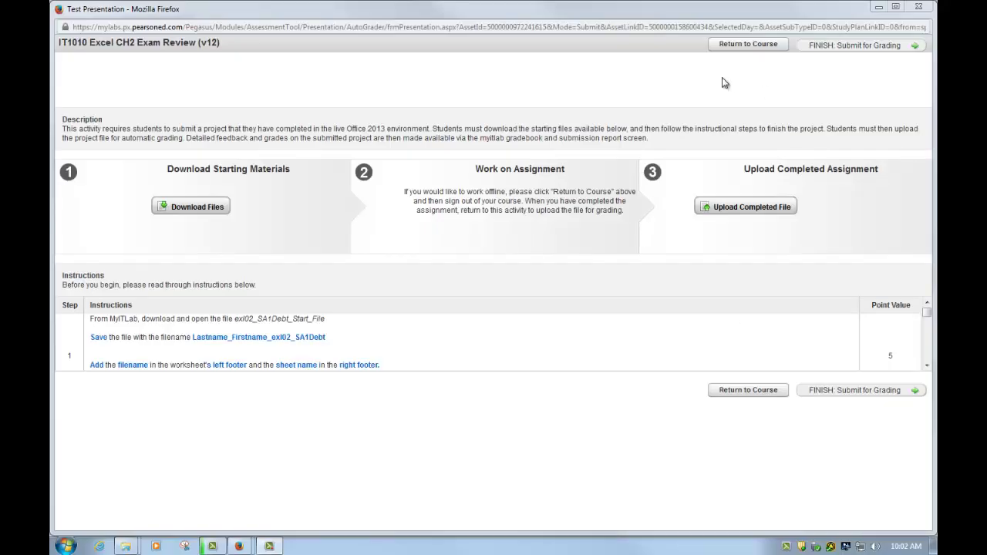
Step: Close the Excel CH2 exam review assignment popup in MyITLab
{"action": "left_click", "coordinate": [918, 6]}
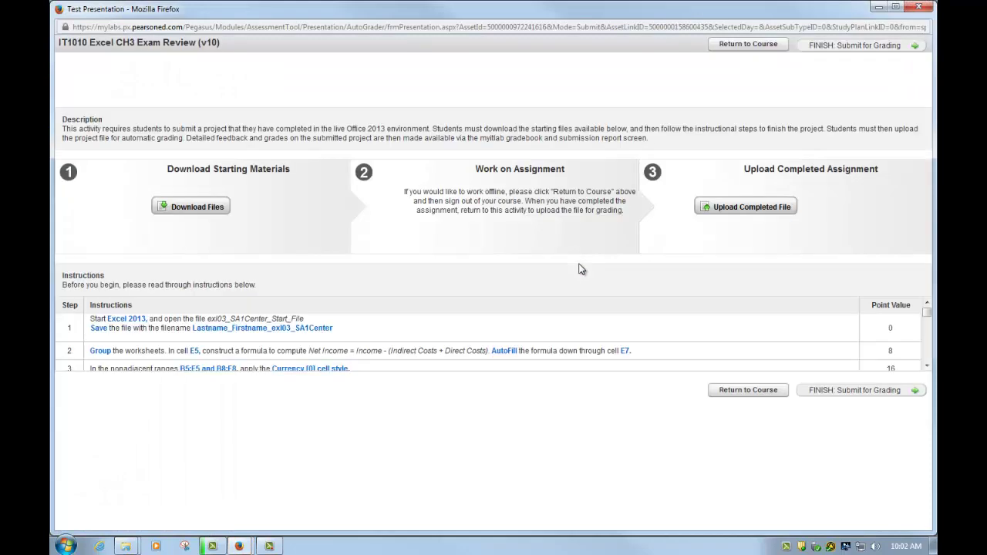
Step: Download and open Instructions.docx in Word and the exl03_SA1Center_Start_File workbook in Excel
{"action": "left_click", "coordinate": [189, 207]}
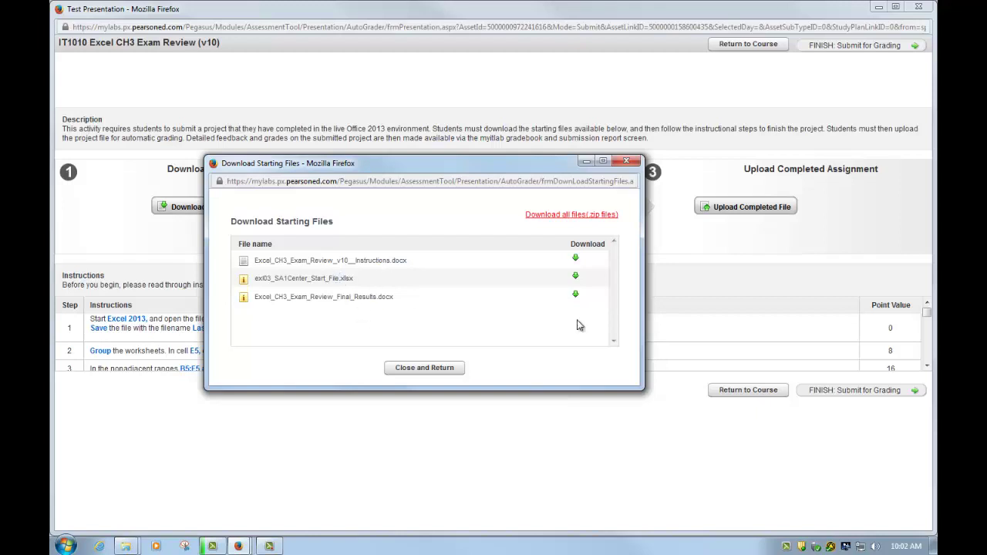
{"action": "left_click", "coordinate": [576, 259]}
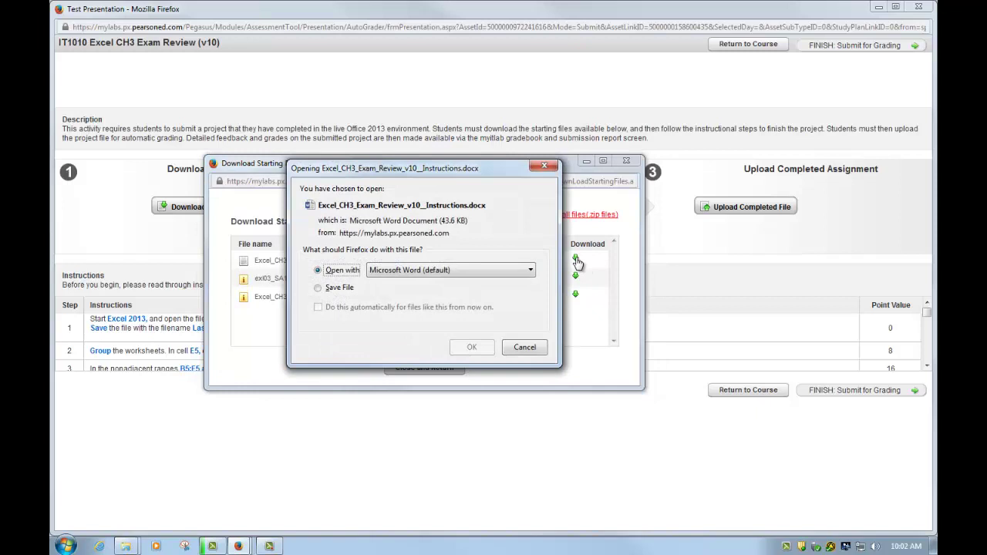
{"action": "left_click", "coordinate": [472, 352]}
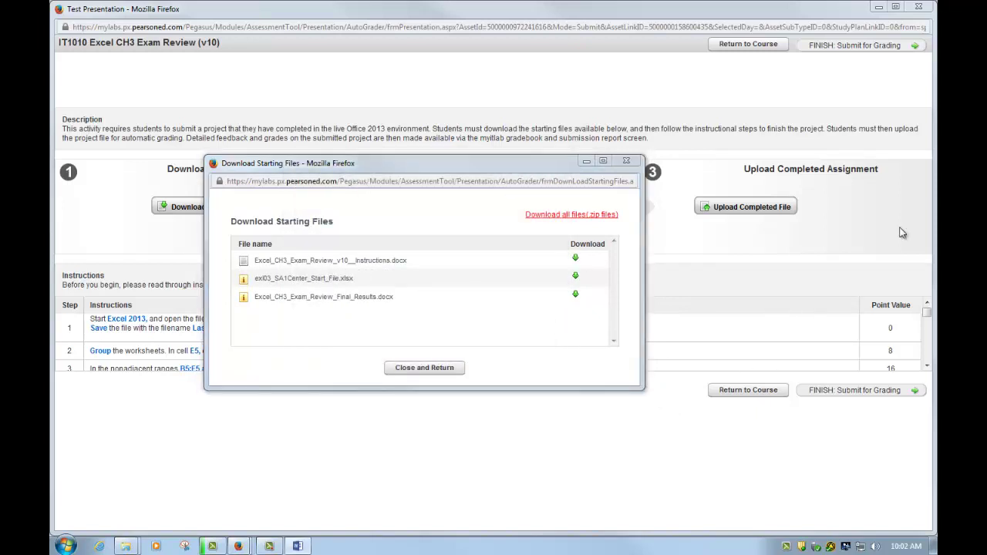
{"action": "left_click", "coordinate": [576, 277]}
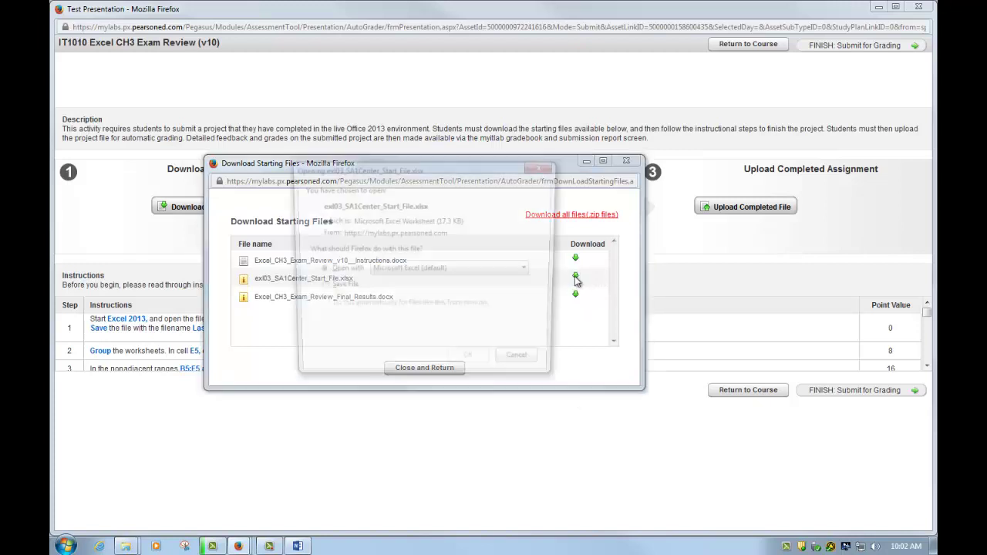
{"action": "left_click", "coordinate": [473, 348]}
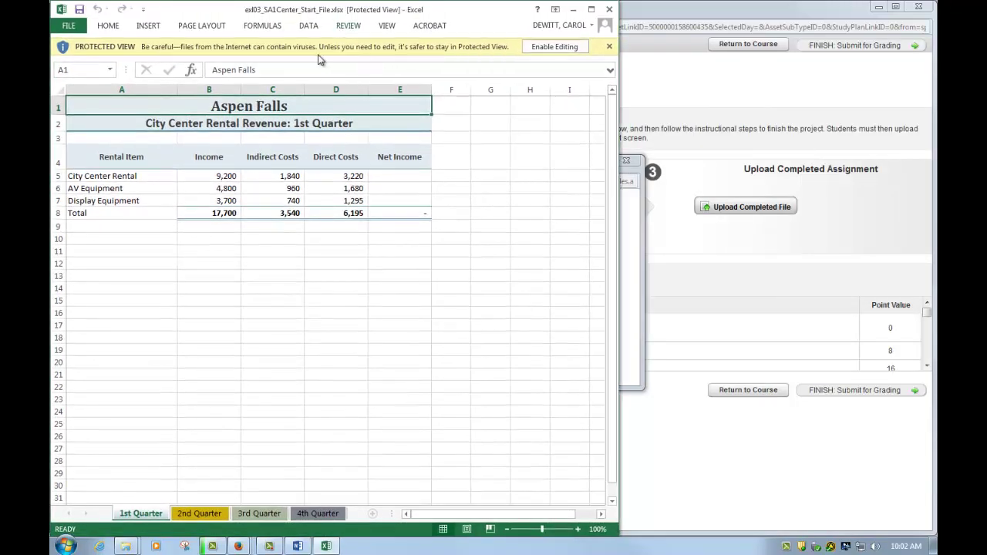
Step: Enable editing in the Excel workbook and move its window to the left side
{"action": "left_click", "coordinate": [554, 46]}
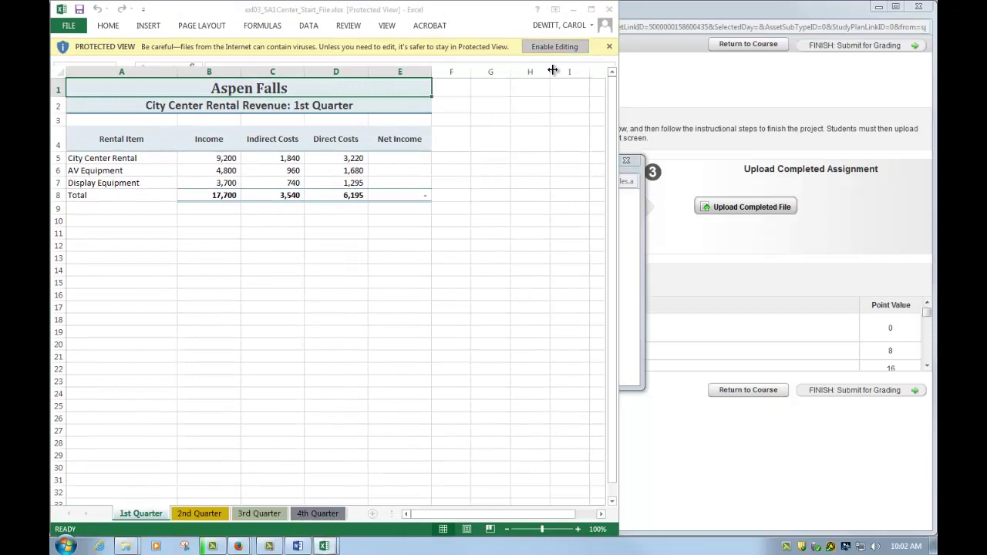
{"action": "double_click", "coordinate": [441, 27]}
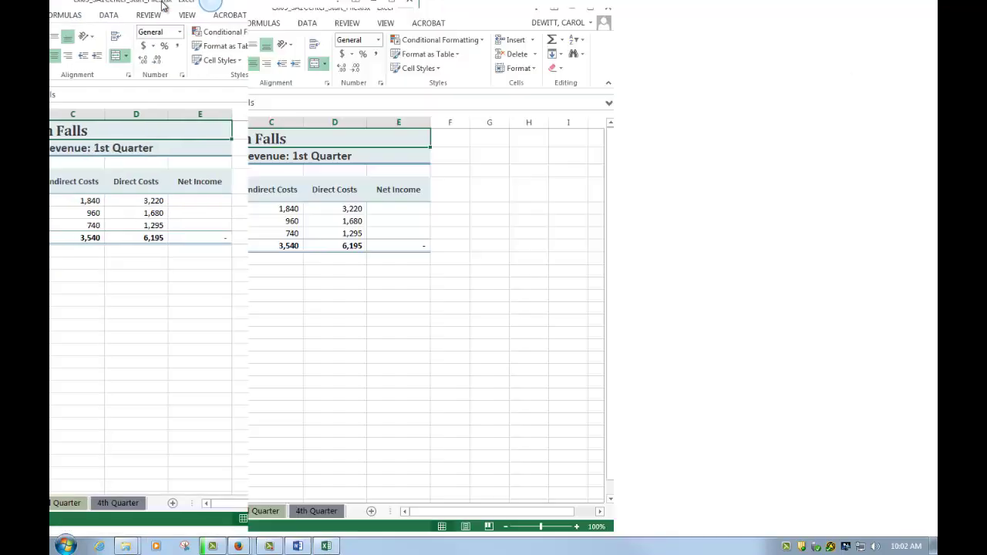
{"action": "left_click", "coordinate": [910, 7]}
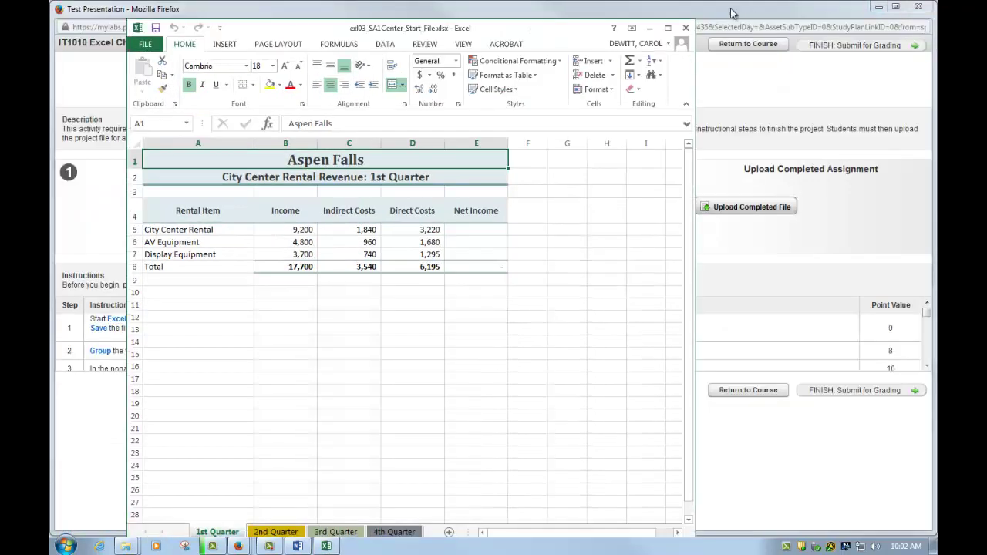
{"action": "left_click_drag", "start_coordinate": [563, 38], "coordinate": [155, 26]}
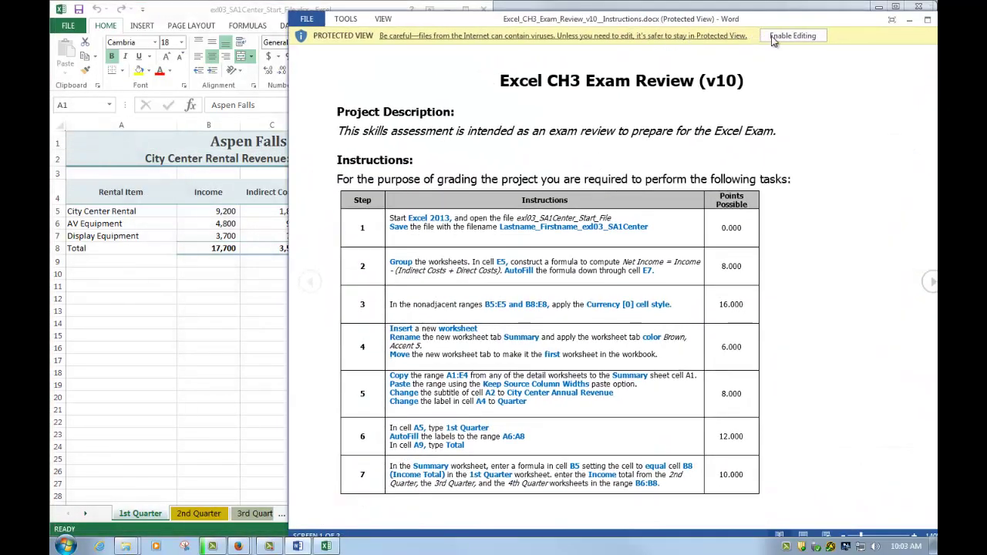
Step: Enable editing in the Word instructions and place that window beside Excel on the right
{"action": "left_click", "coordinate": [773, 37]}
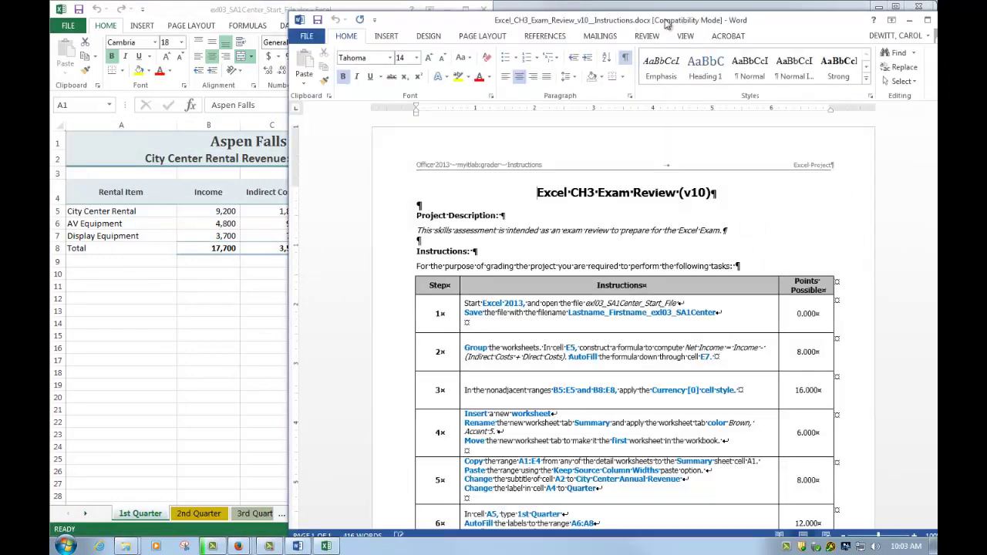
{"action": "key", "text": "super+Down"}
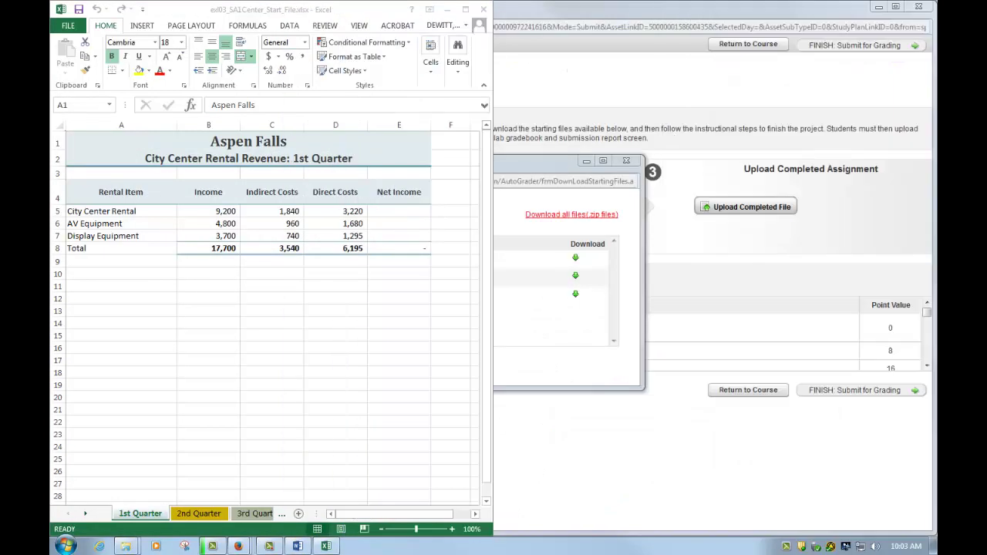
{"action": "key", "text": "alt+Tab"}
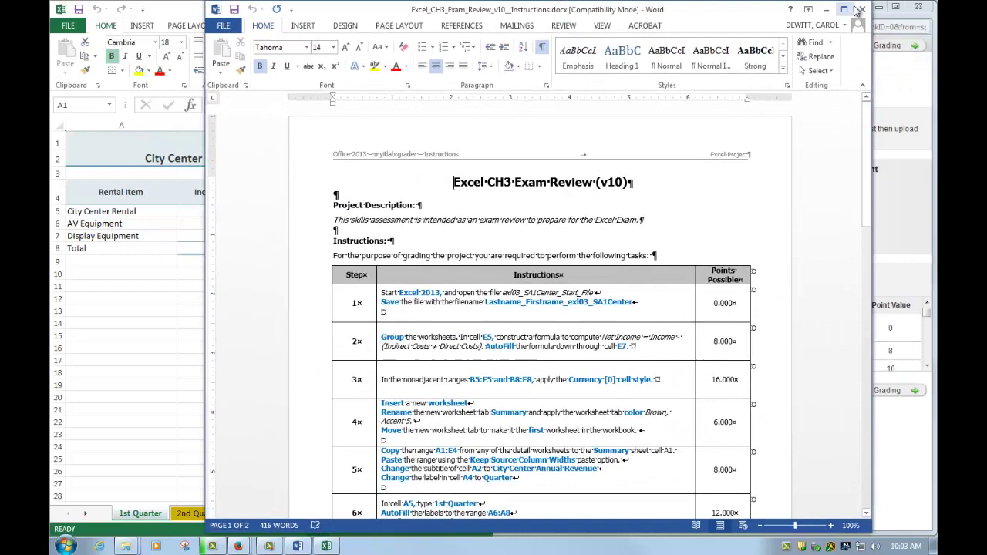
{"action": "key", "text": "super+Right"}
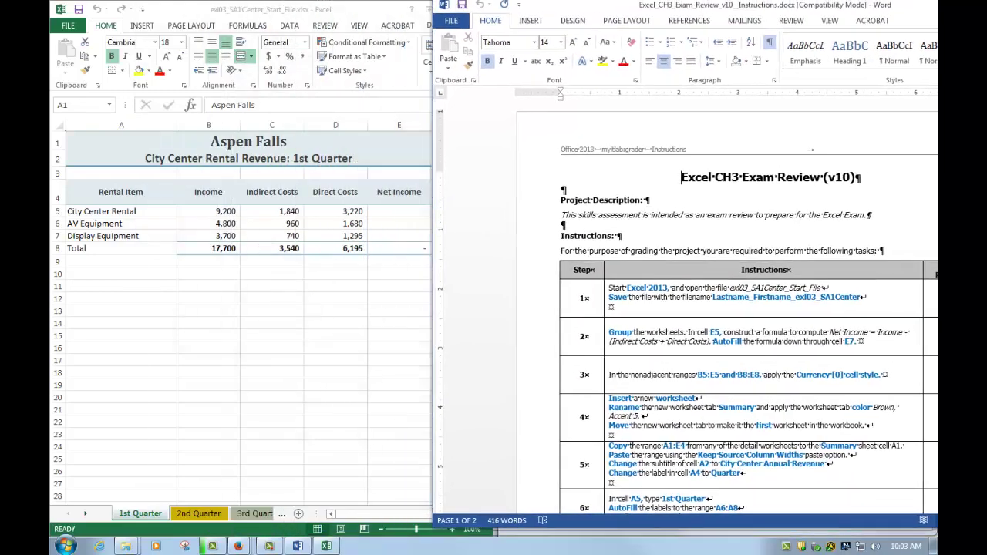
{"action": "key", "text": "super+Down"}
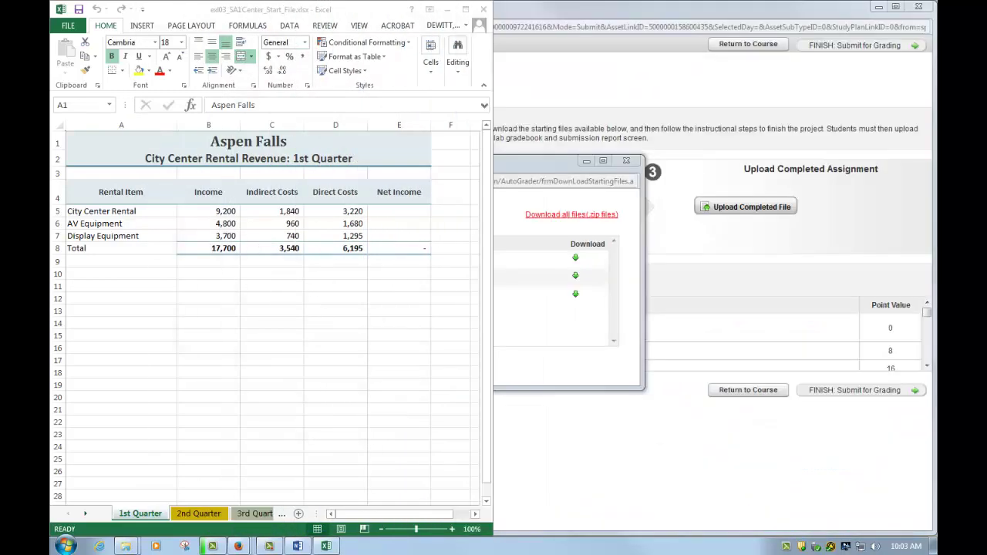
{"action": "key", "text": "alt+Tab"}
{"action": "key", "text": "super+Left"}
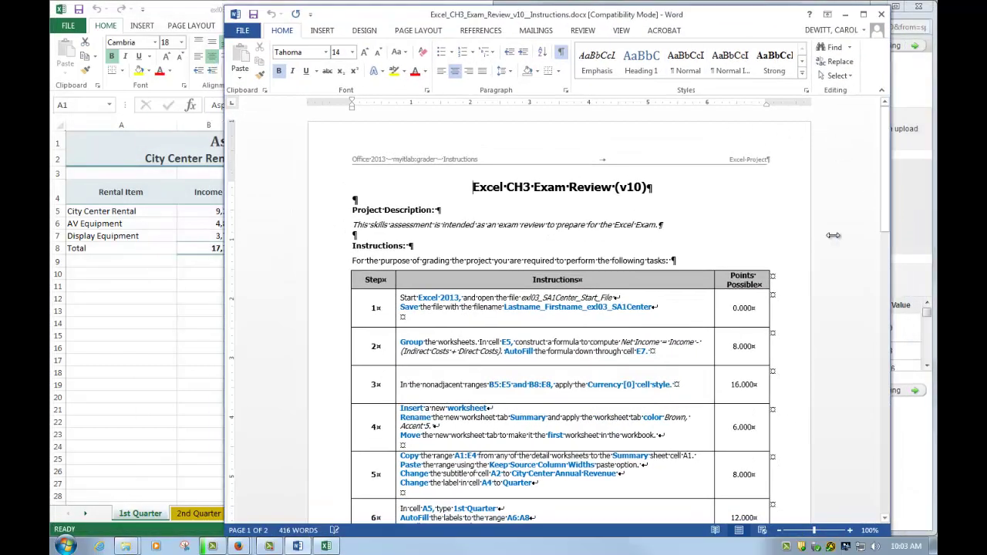
{"action": "left_click_drag", "start_coordinate": [833, 235], "coordinate": [802, 236]}
{"action": "left_click_drag", "start_coordinate": [586, 15], "coordinate": [860, 11]}
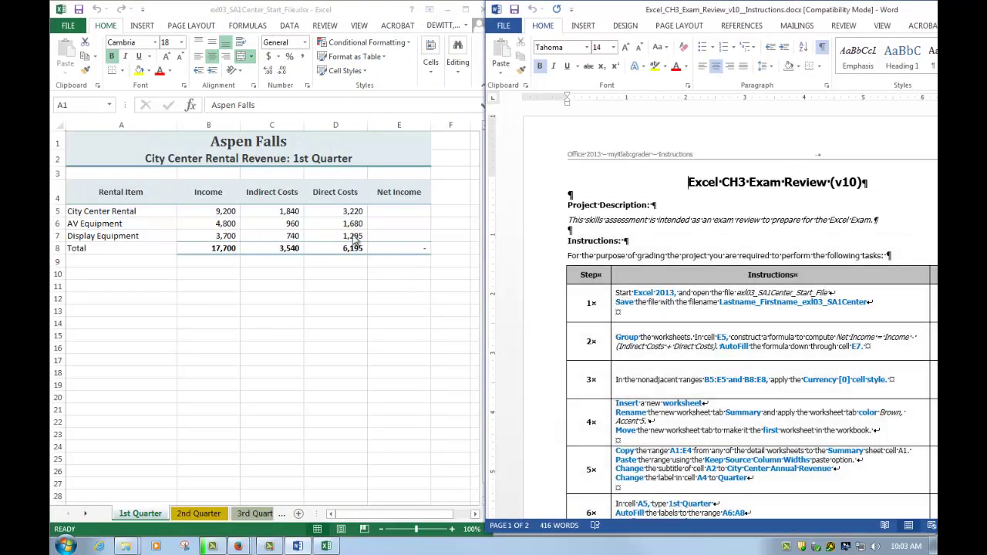
Step: Save the workbook as Lastname_Firstname_exl03_SA1Center in Desktop > IT1010 > Excel > Excel CH3
{"action": "left_click", "coordinate": [71, 27]}
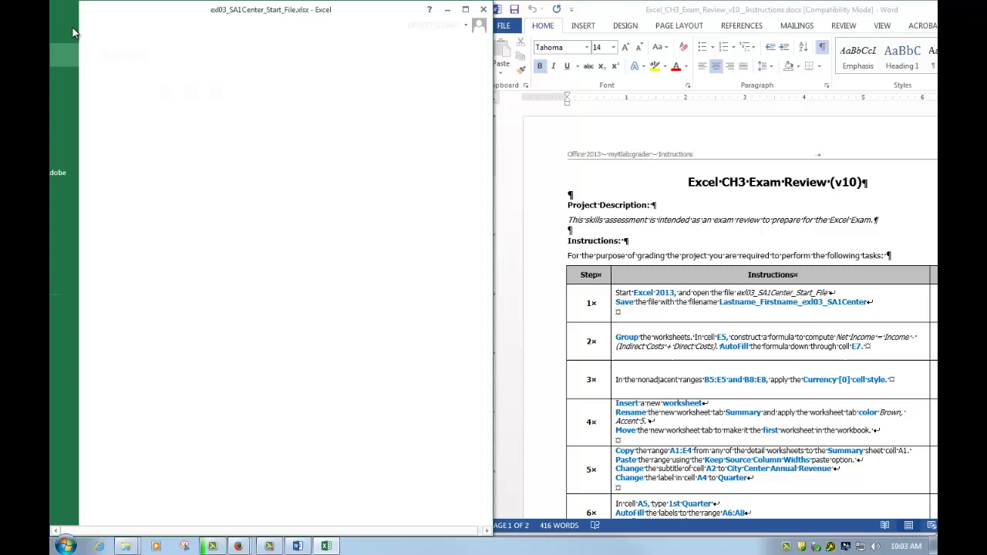
{"action": "left_click", "coordinate": [80, 149]}
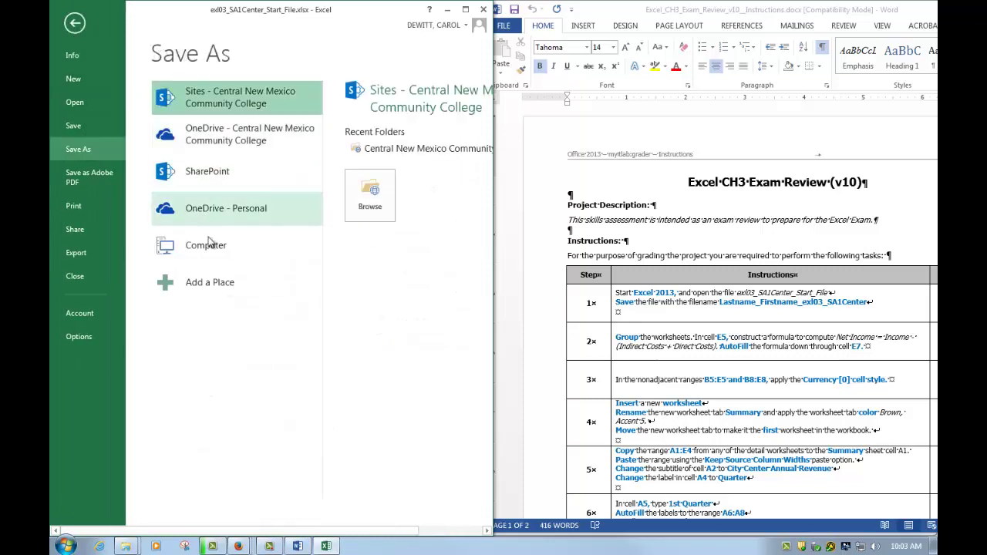
{"action": "double_click", "coordinate": [218, 254]}
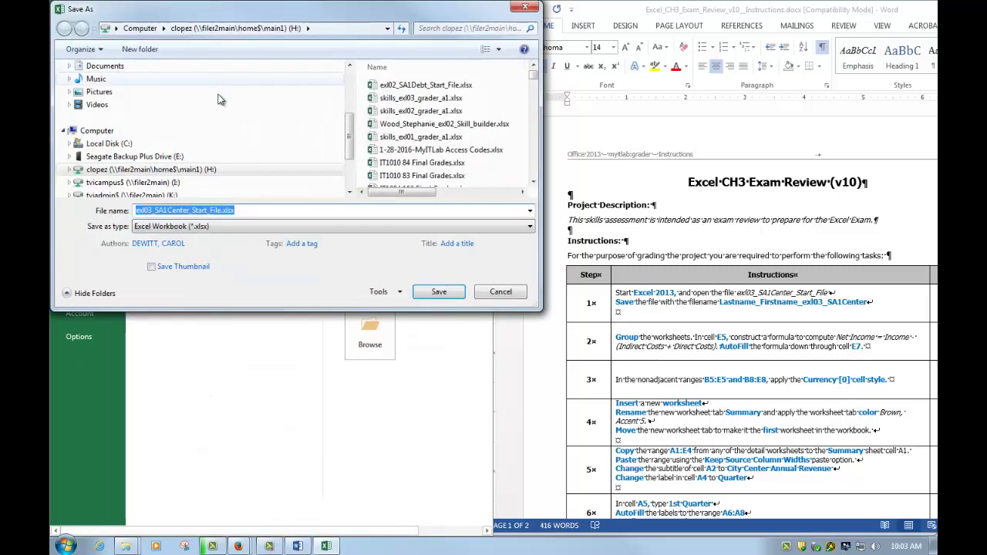
{"action": "left_click_drag", "start_coordinate": [351, 127], "coordinate": [350, 81]}
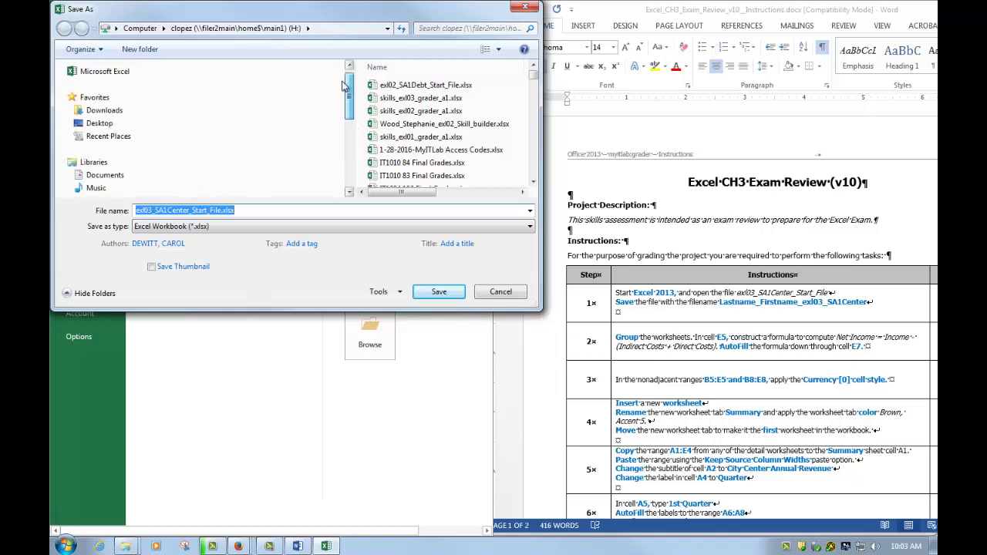
{"action": "left_click", "coordinate": [114, 126]}
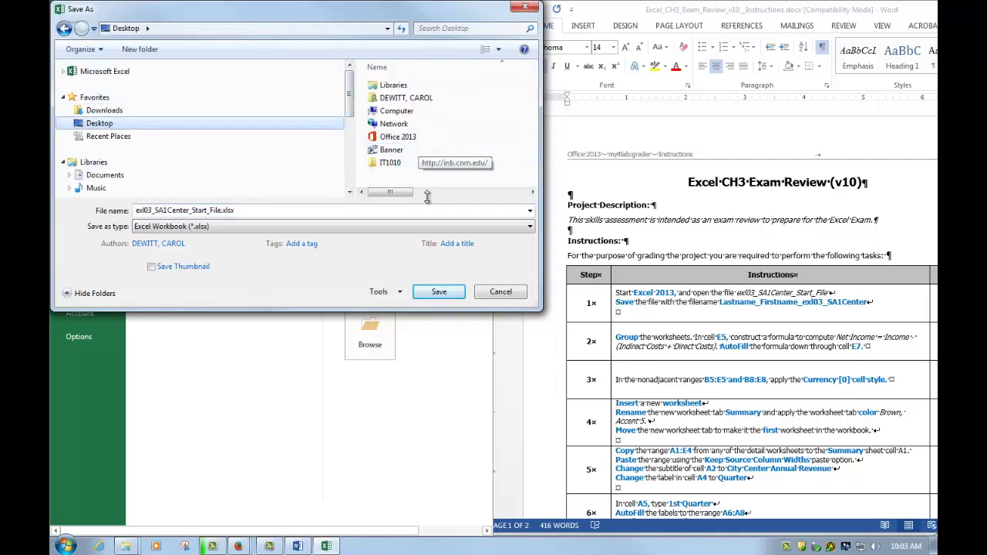
{"action": "double_click", "coordinate": [391, 163]}
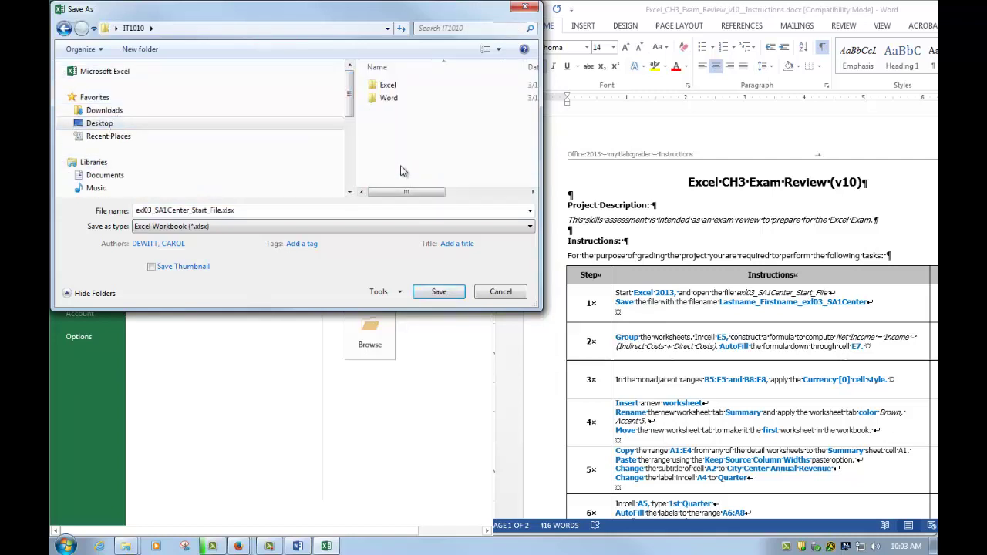
{"action": "double_click", "coordinate": [386, 86]}
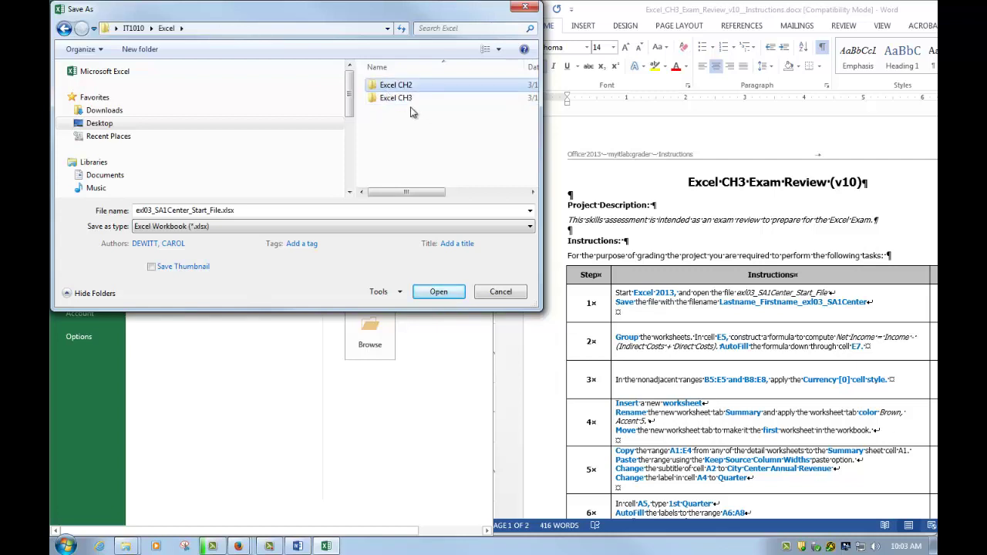
{"action": "left_click", "coordinate": [407, 103]}
{"action": "double_click", "coordinate": [408, 103]}
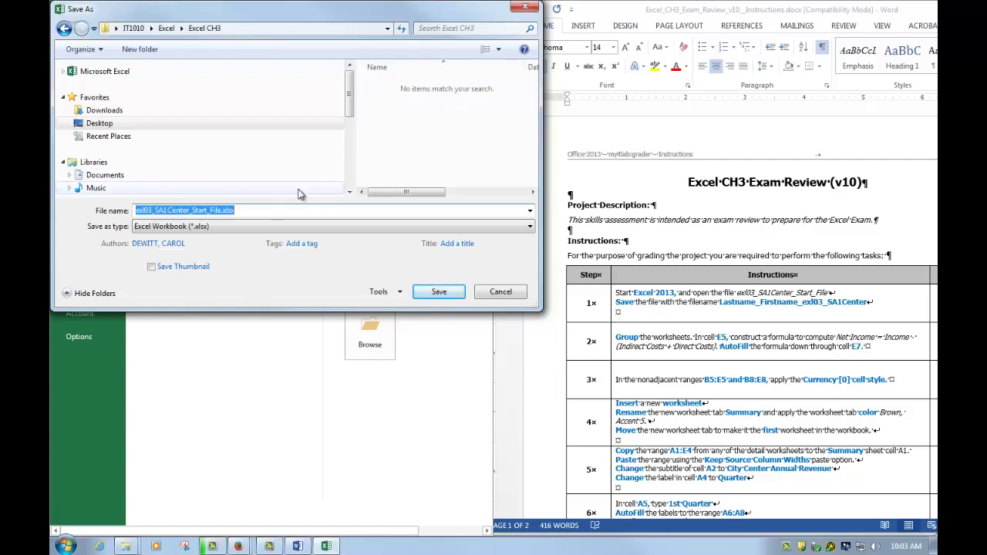
{"action": "type", "text": "Lastname_Firstname_"}
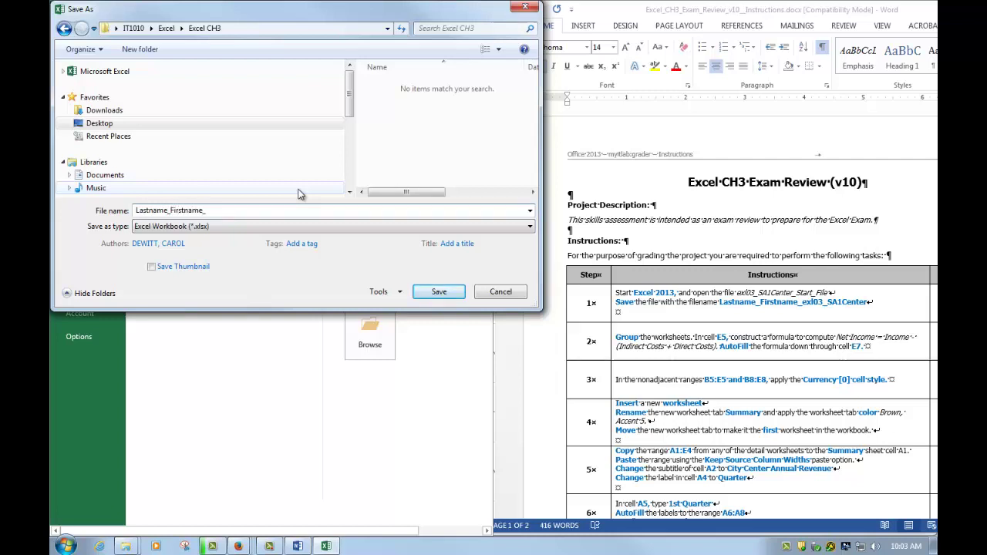
{"action": "type", "text": "exl03_SA1Cent"}
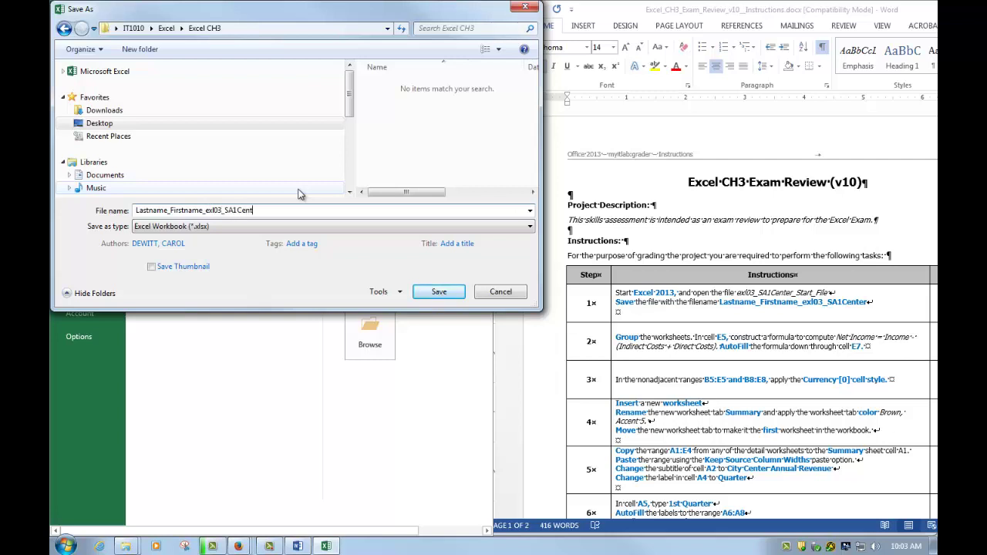
{"action": "type", "text": "er"}
{"action": "key", "text": "Return"}
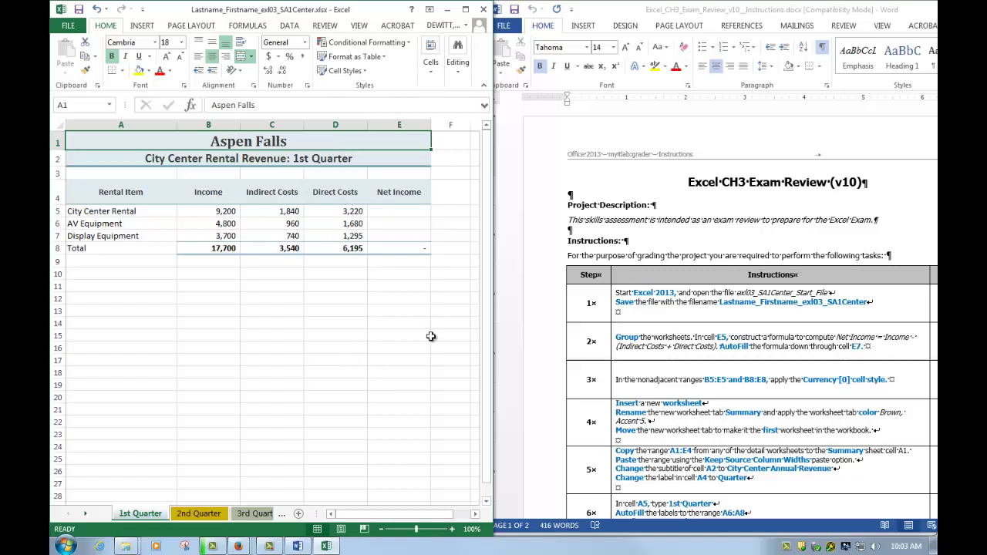
Step: Group all worksheets using Select All Sheets from the 1st Quarter tab's menu
{"action": "left_click", "coordinate": [822, 68]}
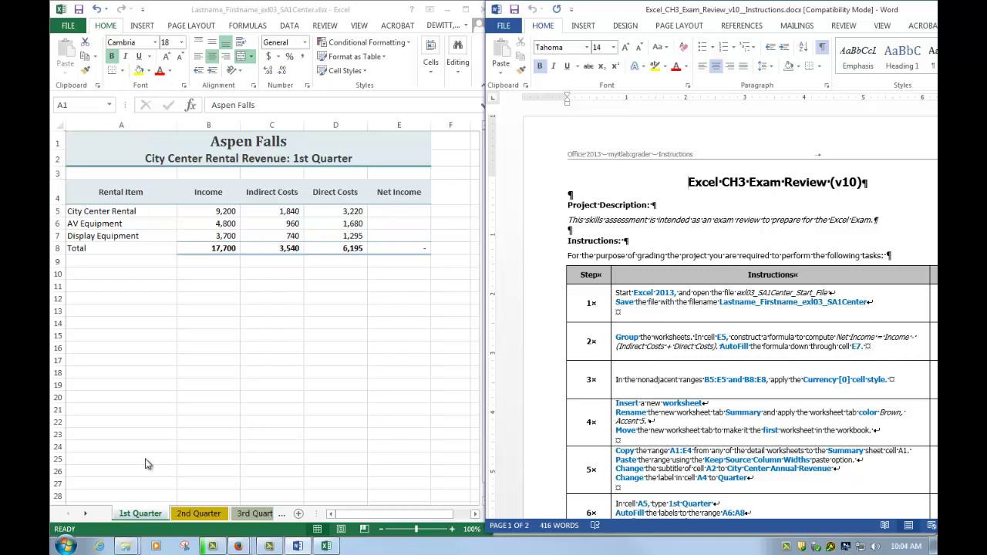
{"action": "left_click", "coordinate": [132, 518]}
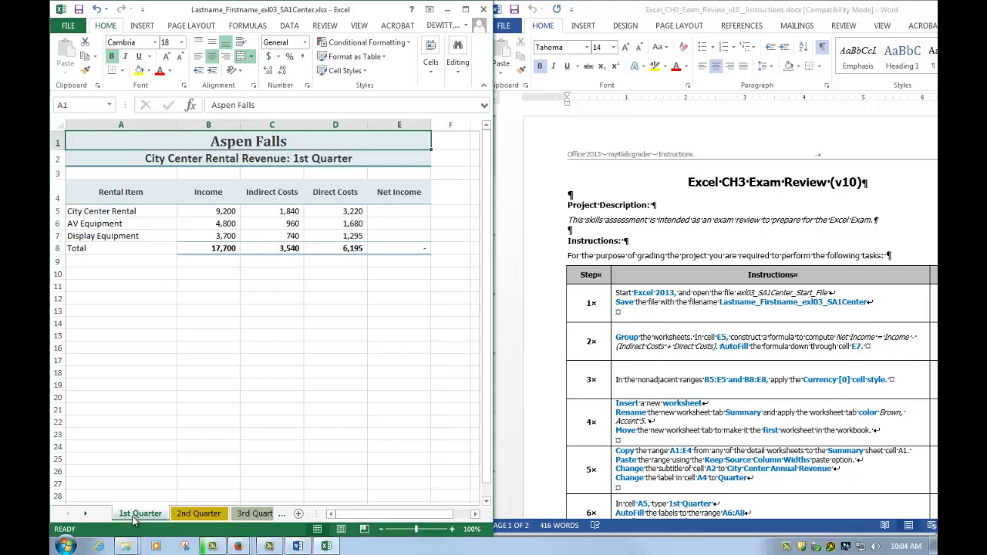
{"action": "right_click", "coordinate": [133, 518]}
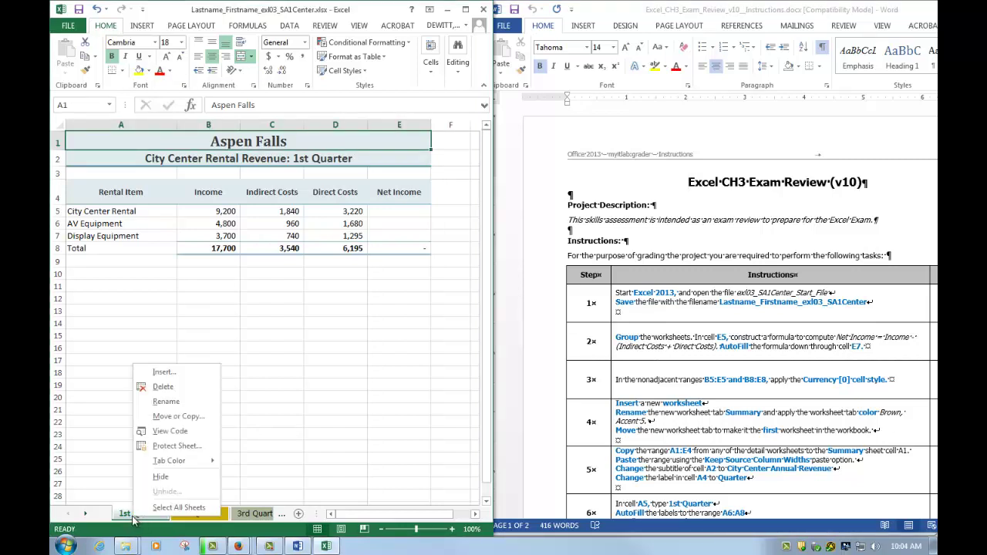
{"action": "left_click", "coordinate": [178, 507]}
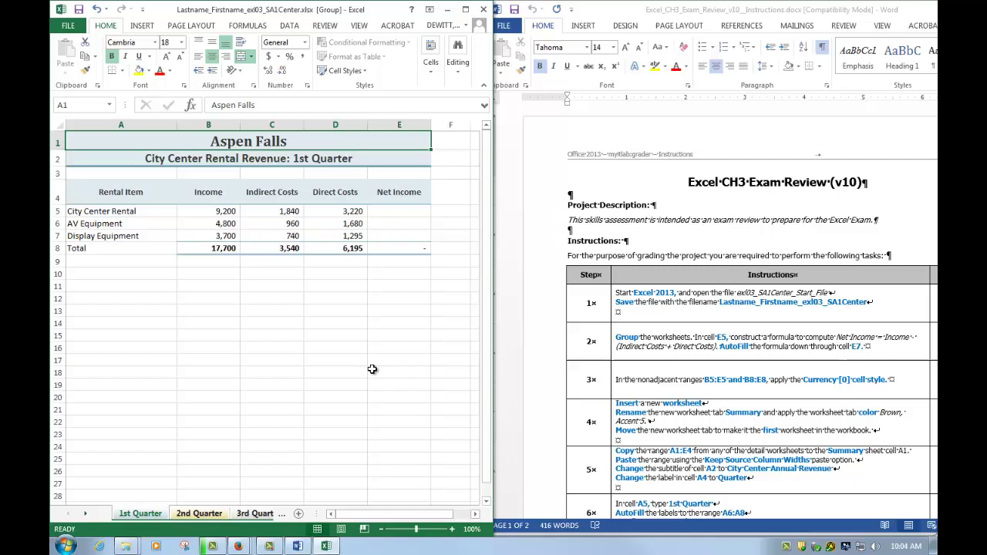
Step: Enter =B5-(C5+D5) in E5 and fill it down through E7
{"action": "left_click", "coordinate": [397, 212]}
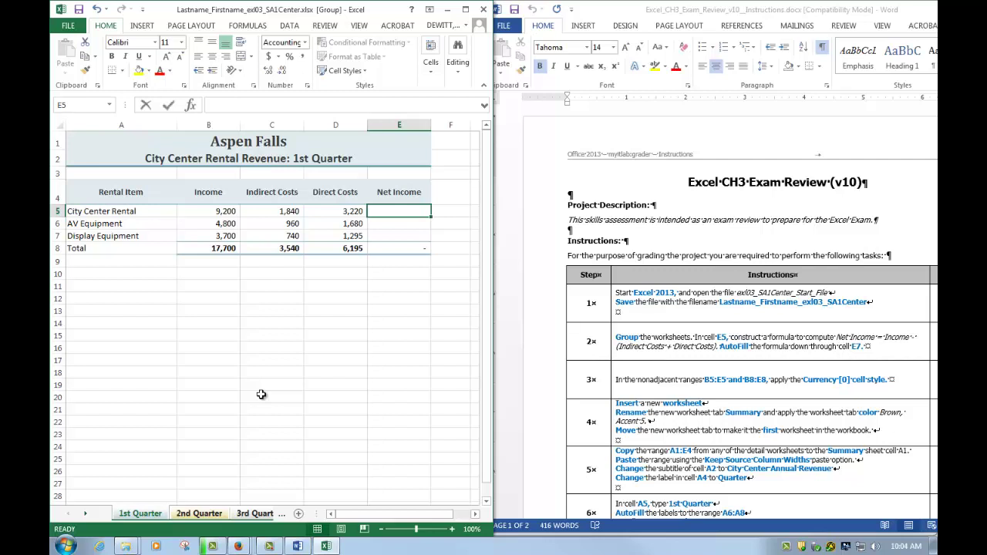
{"action": "type", "text": "="}
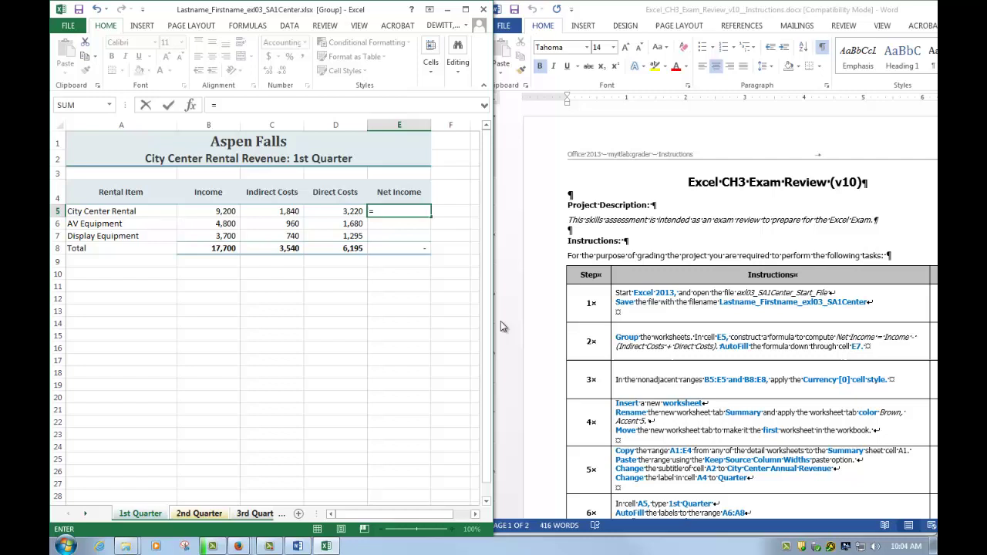
{"action": "left_click", "coordinate": [206, 214]}
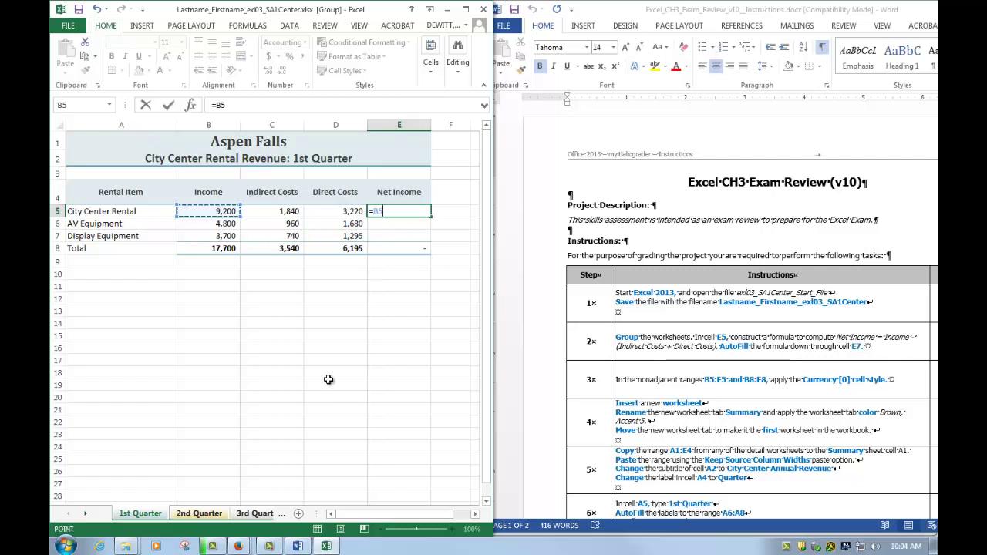
{"action": "type", "text": "-"}
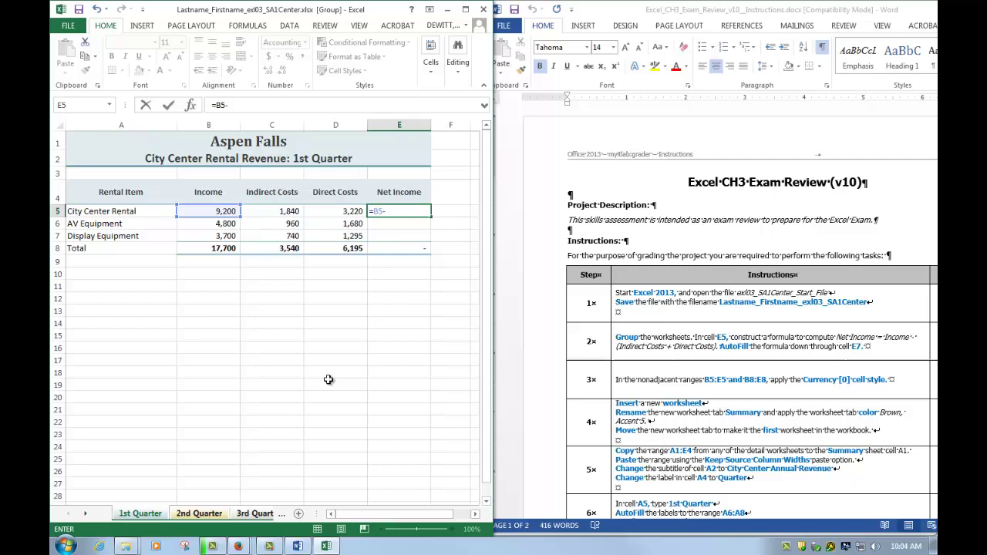
{"action": "type", "text": "("}
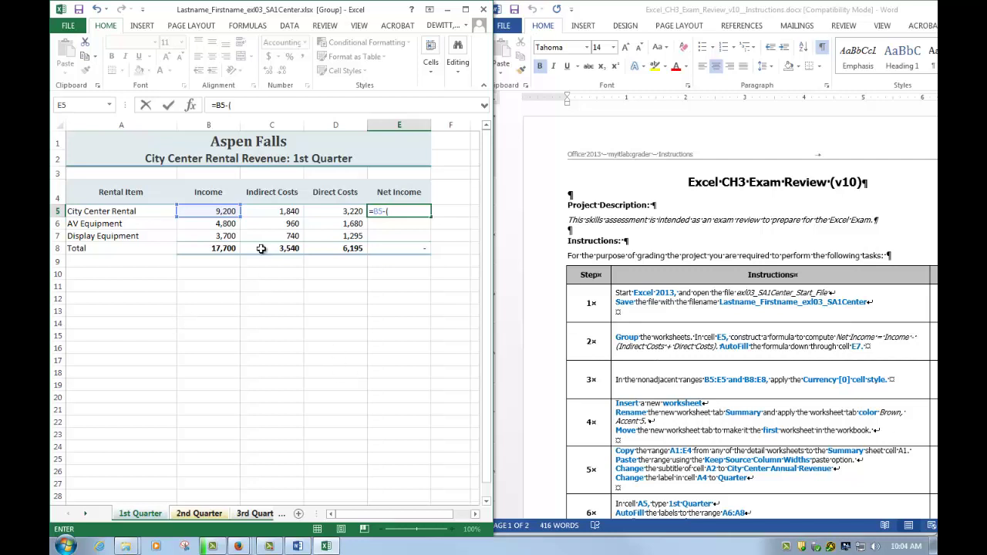
{"action": "left_click", "coordinate": [270, 212]}
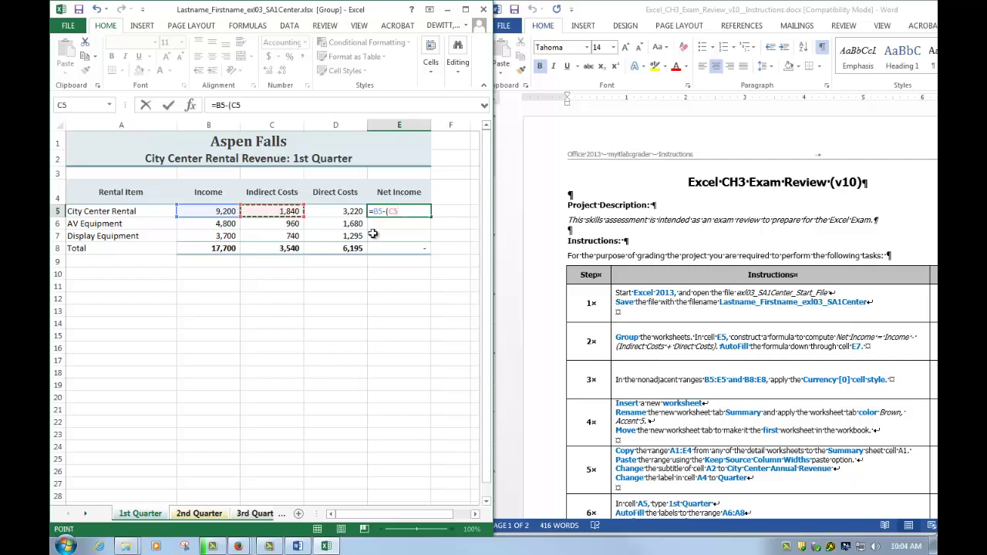
{"action": "type", "text": "+"}
{"action": "left_click", "coordinate": [342, 212]}
{"action": "type", "text": ")"}
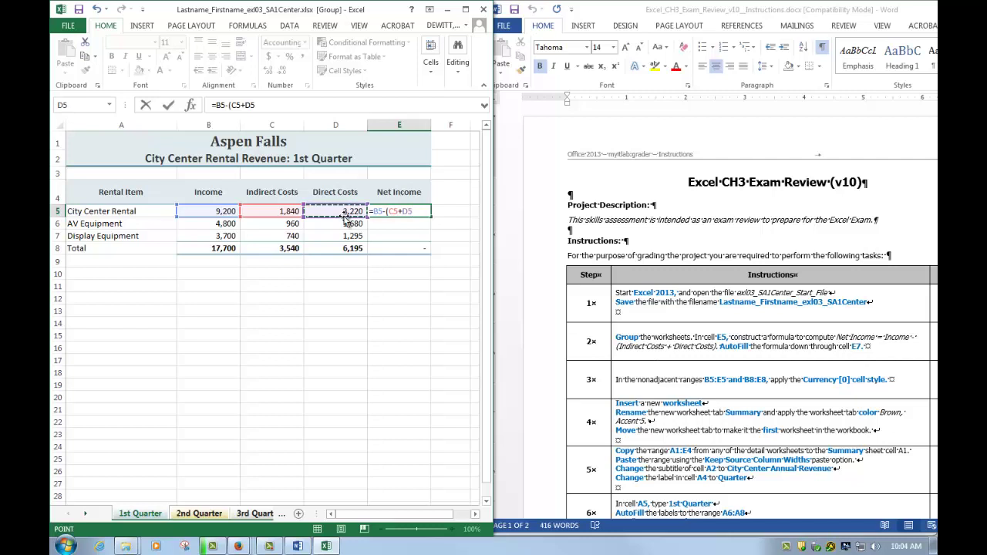
{"action": "key", "text": "Return"}
{"action": "key", "text": "Up"}
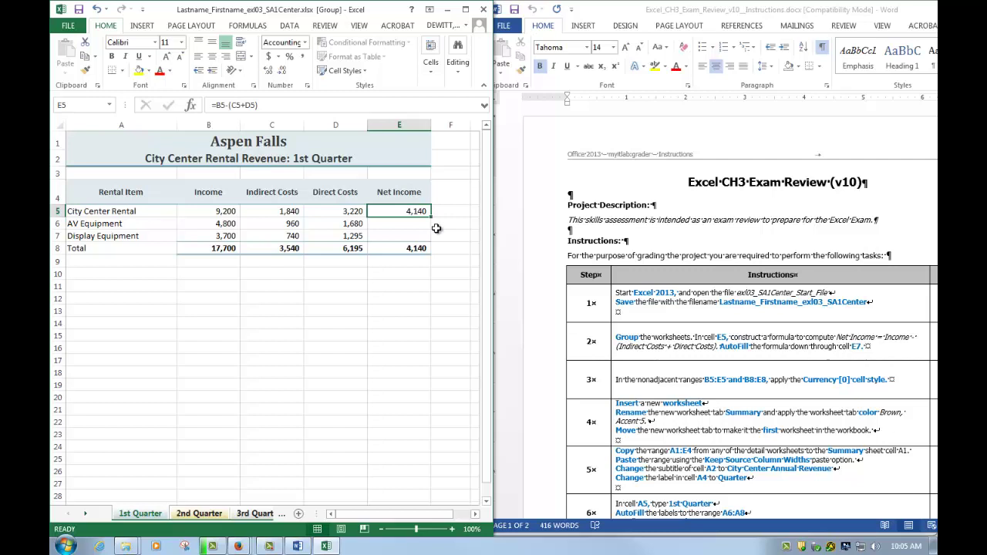
{"action": "left_click_drag", "start_coordinate": [433, 216], "coordinate": [435, 242]}
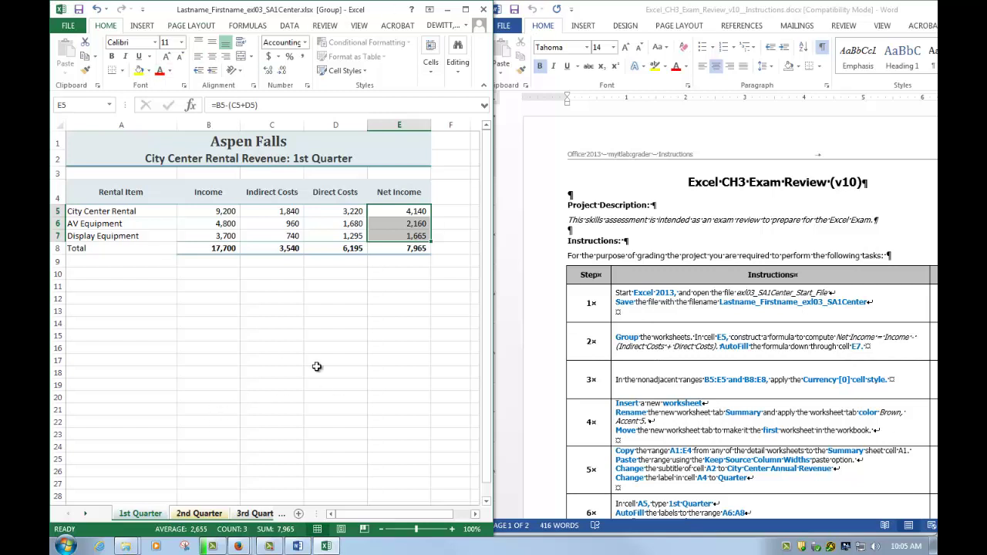
Step: Apply the Currency [0] cell style to B5:E5 and B8:E8
{"action": "left_click", "coordinate": [283, 370]}
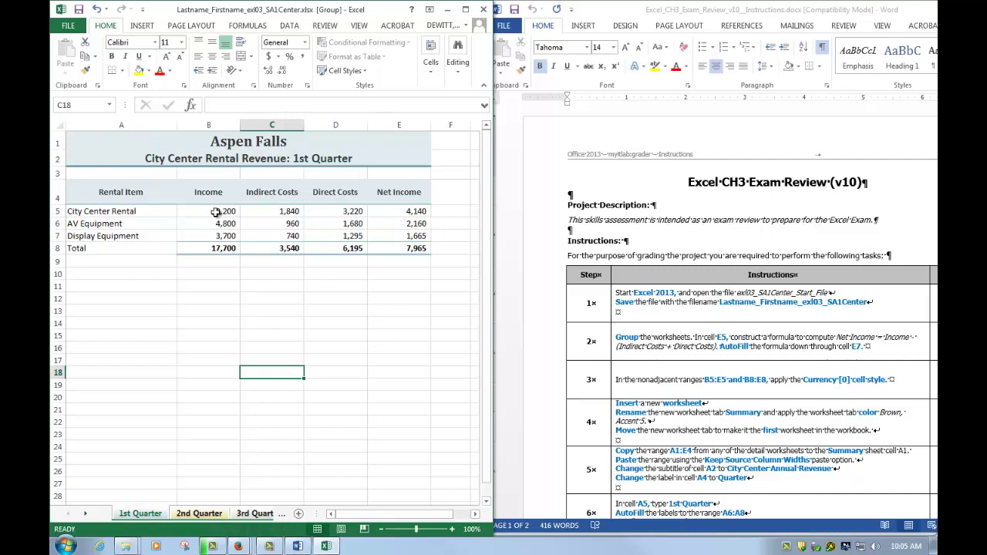
{"action": "left_click_drag", "start_coordinate": [216, 211], "coordinate": [392, 210]}
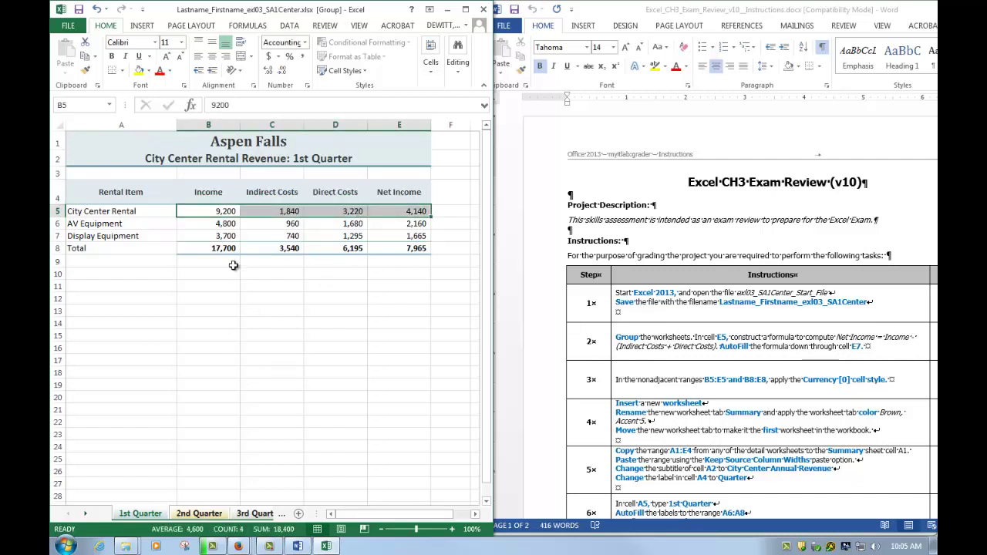
{"action": "left_click_drag", "start_coordinate": [215, 248], "coordinate": [385, 248], "text": "ctrl"}
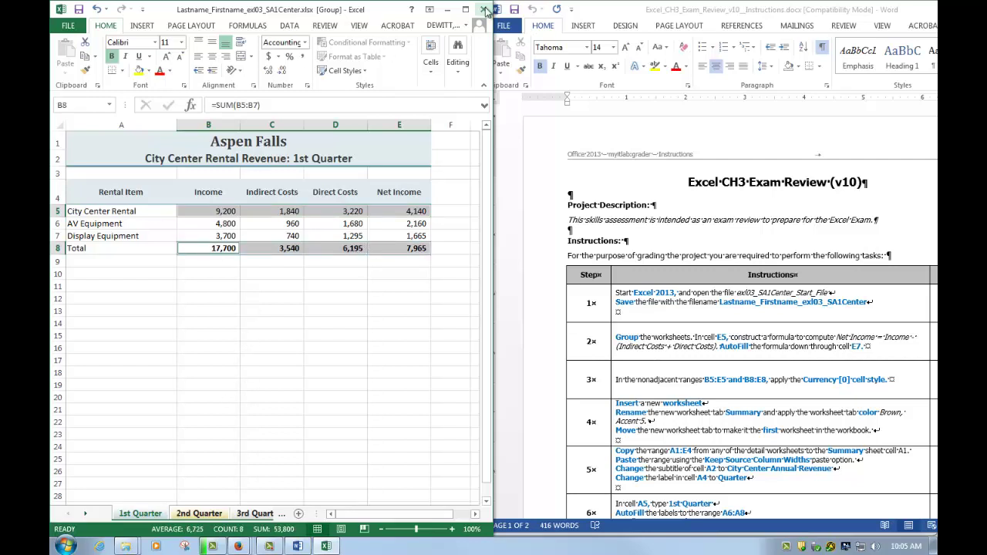
{"action": "left_click", "coordinate": [366, 74]}
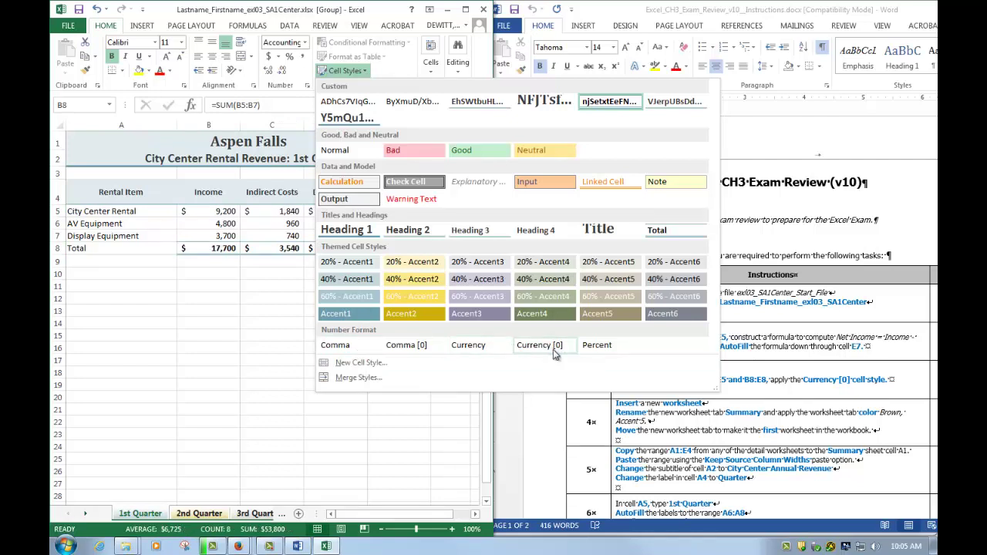
{"action": "left_click", "coordinate": [553, 353]}
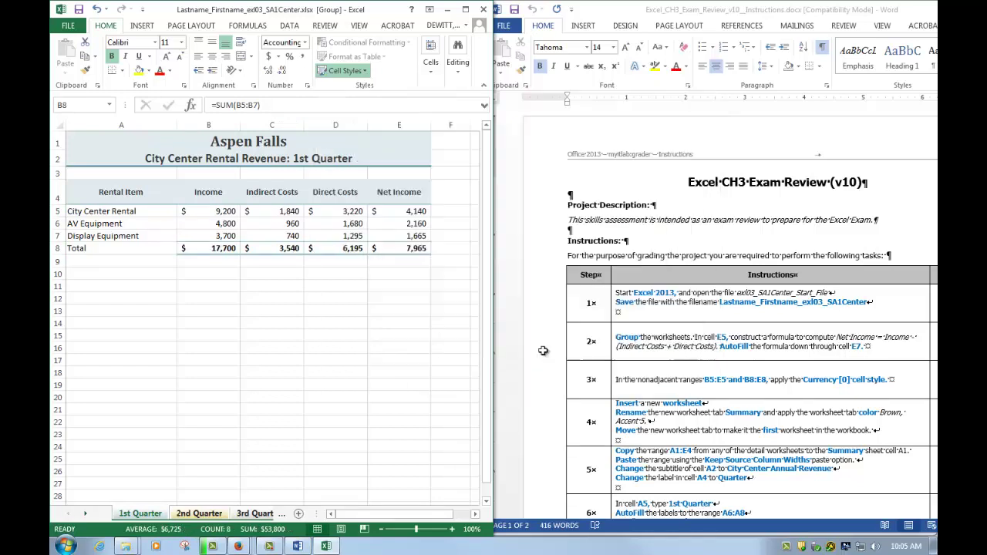
{"action": "left_click", "coordinate": [327, 388]}
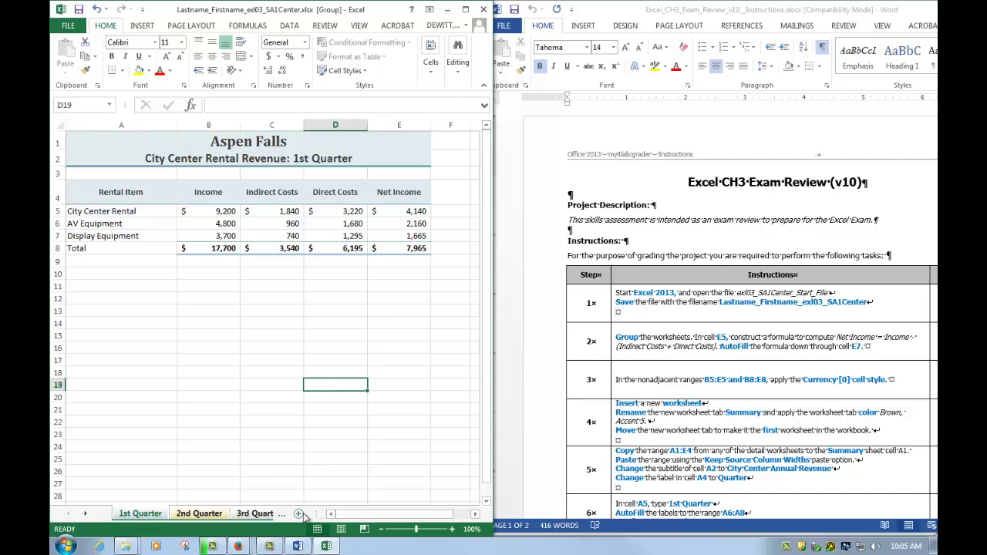
Step: Insert a new worksheet and name it Summary
{"action": "left_click", "coordinate": [299, 513]}
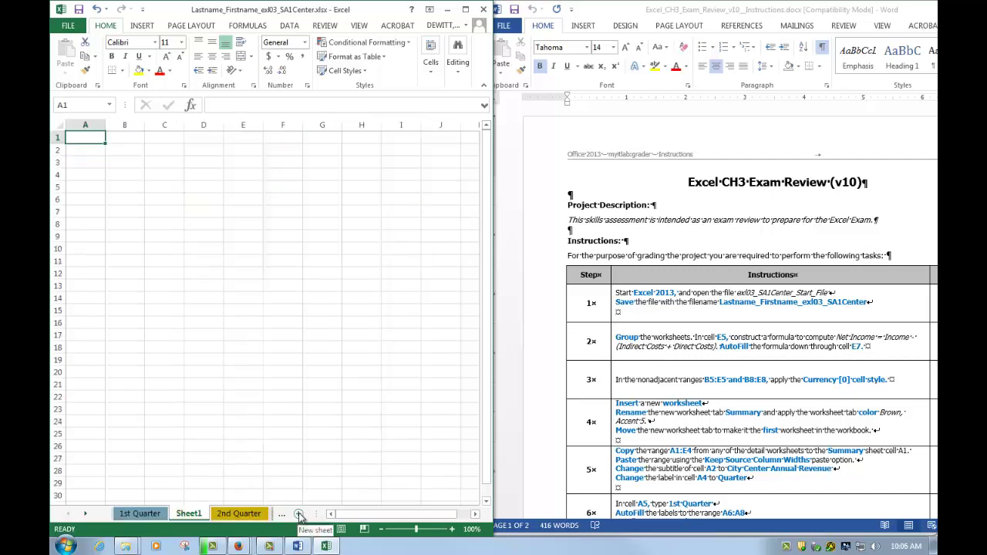
{"action": "double_click", "coordinate": [189, 514]}
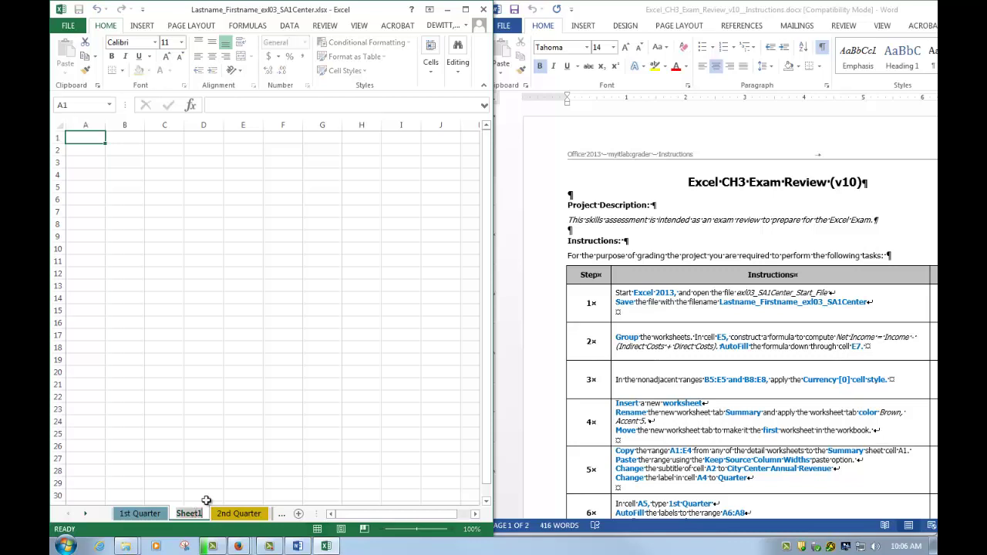
{"action": "type", "text": "Summary"}
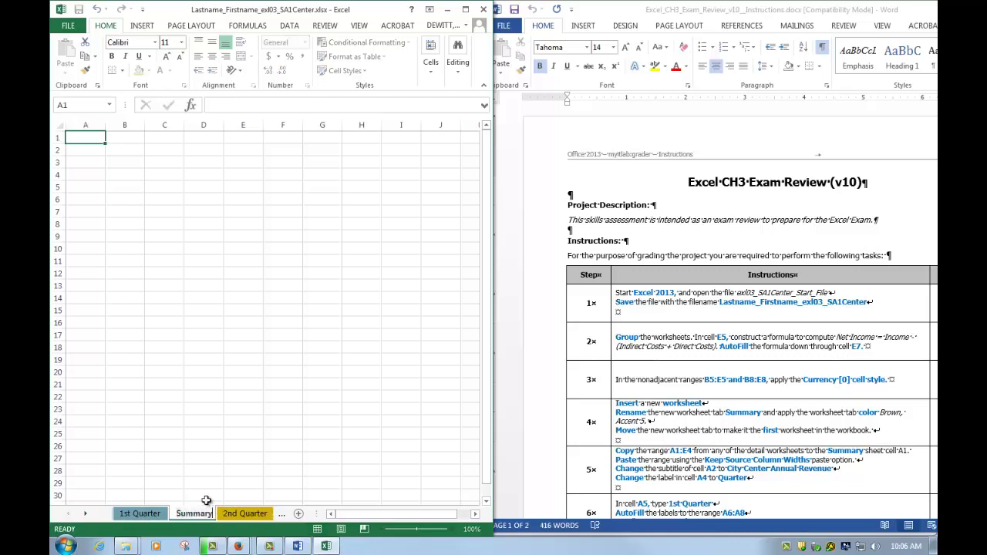
{"action": "key", "text": "Return"}
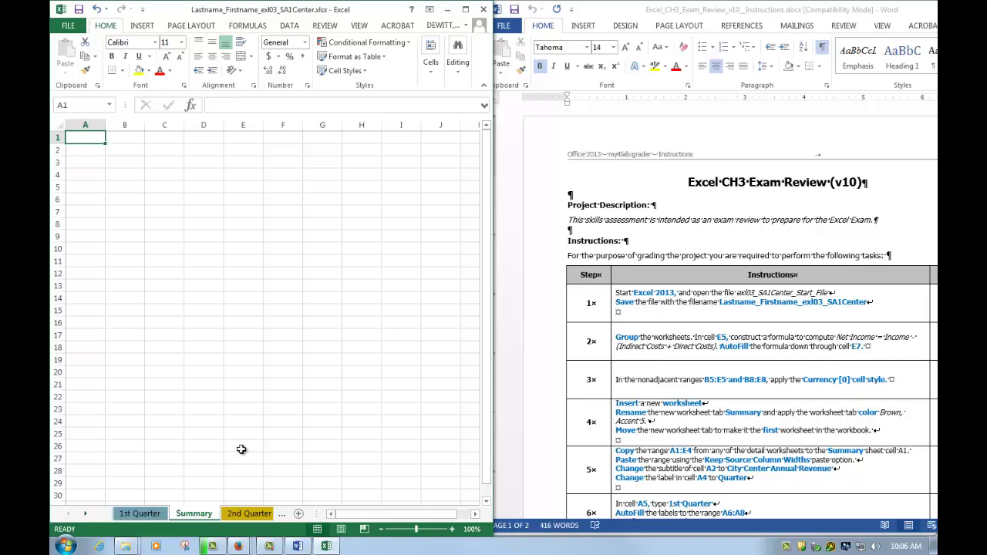
Step: Give the Summary tab a Brown Accent 5 colour and move it to the first position
{"action": "right_click", "coordinate": [194, 520]}
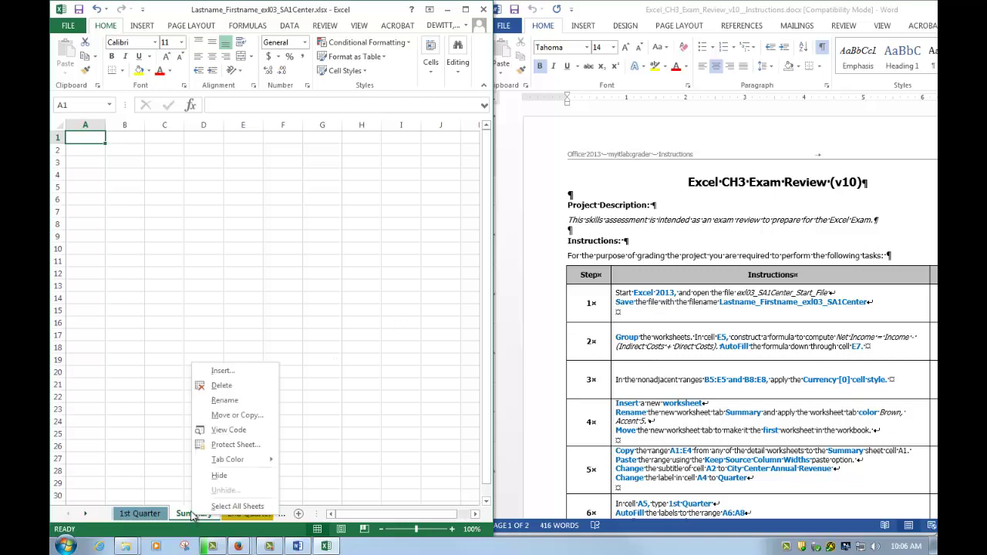
{"action": "mouse_move", "coordinate": [228, 460]}
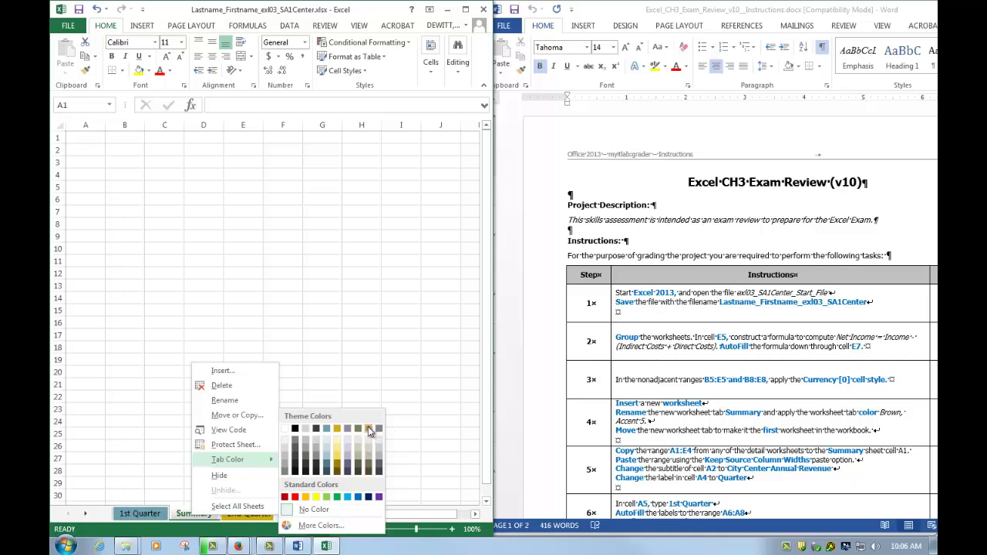
{"action": "left_click", "coordinate": [367, 429]}
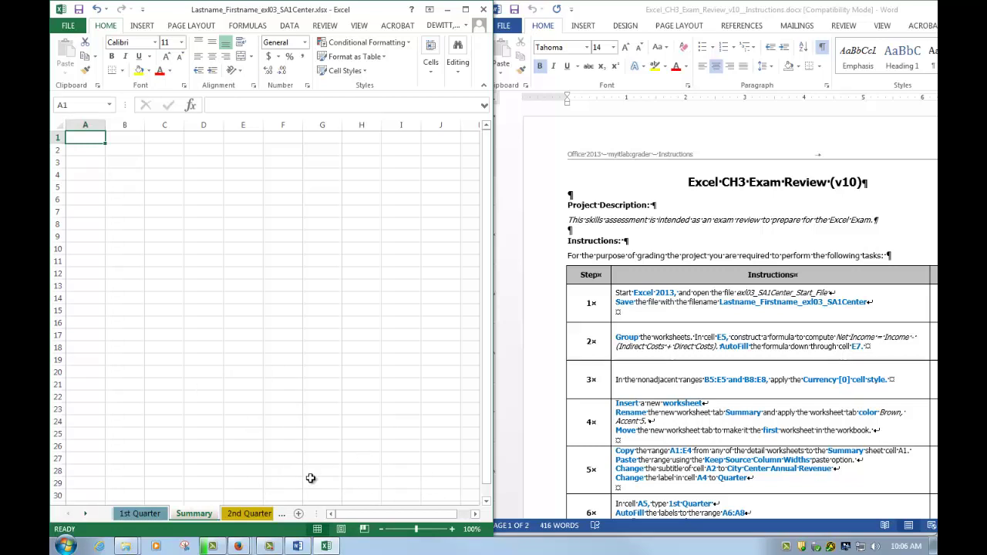
{"action": "left_click", "coordinate": [259, 513]}
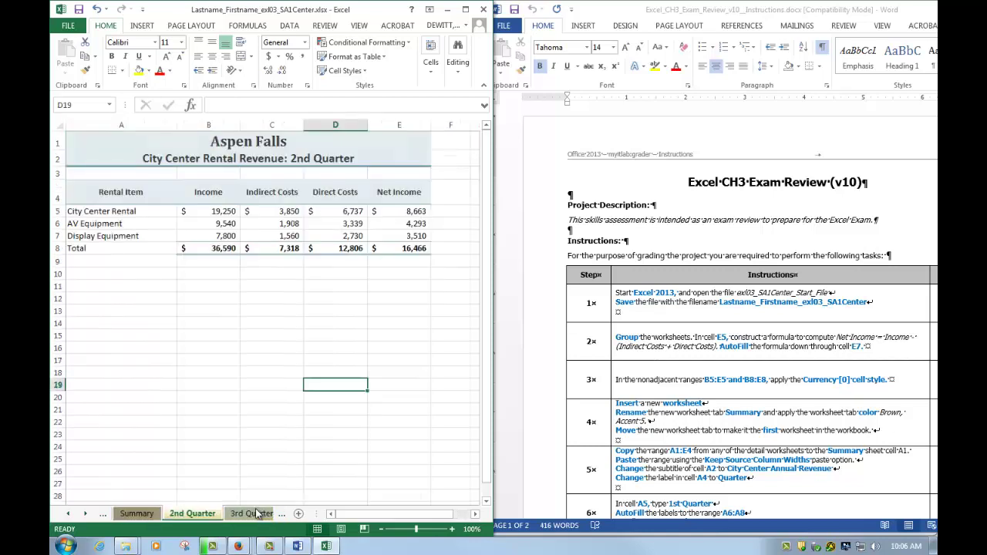
{"action": "left_click", "coordinate": [142, 514]}
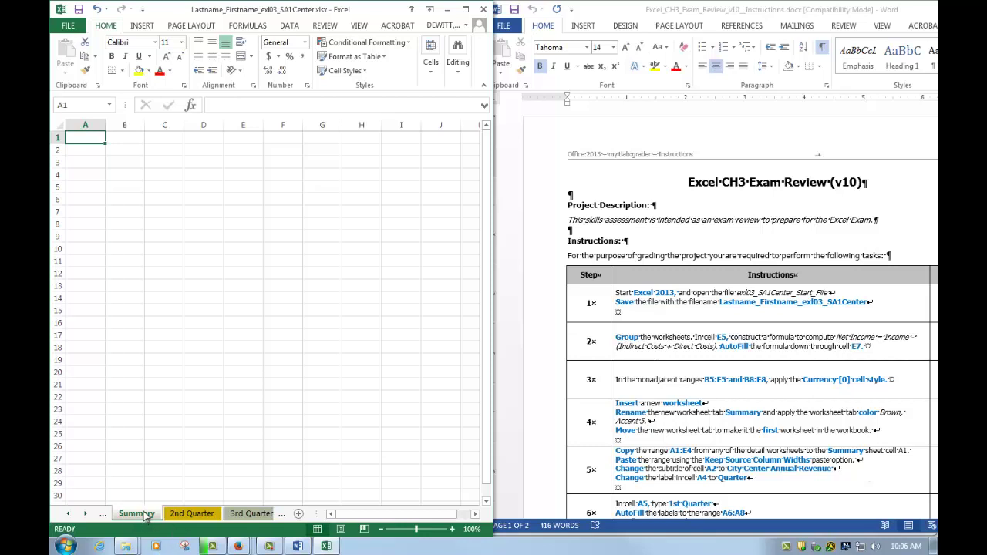
{"action": "left_click_drag", "start_coordinate": [146, 515], "coordinate": [108, 516]}
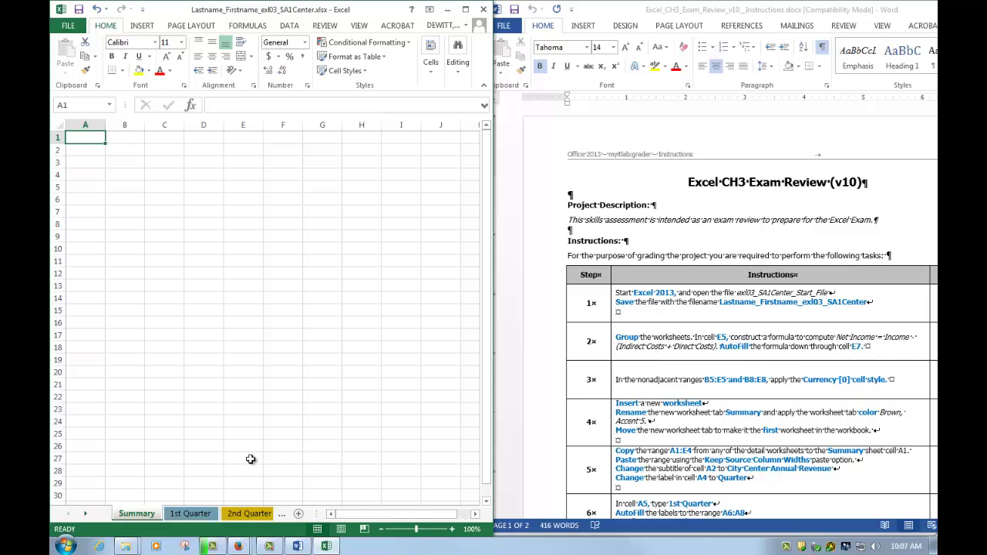
Step: Copy A1:E4 from 1st Quarter and paste into Summary A1 with Keep Source Column Widths
{"action": "left_click", "coordinate": [199, 515]}
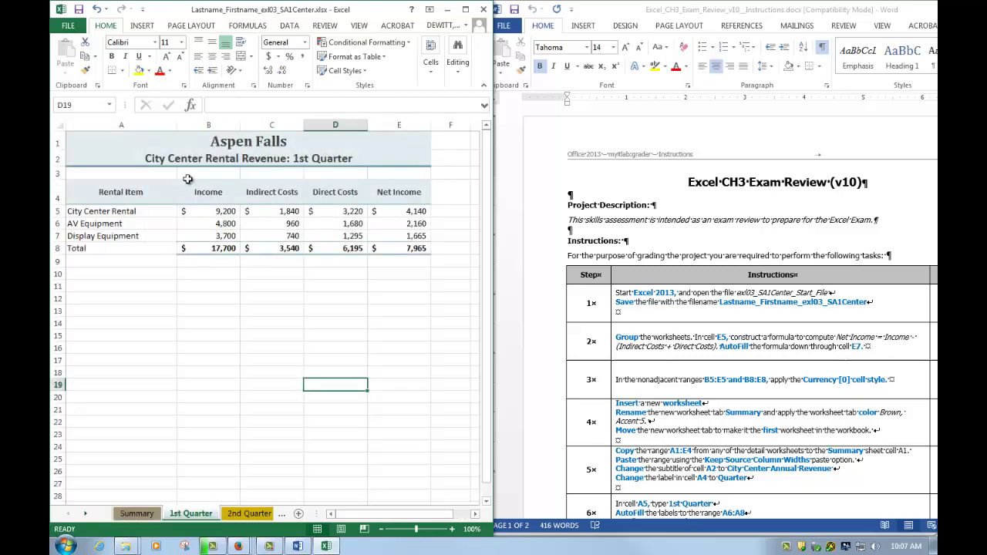
{"action": "left_click_drag", "start_coordinate": [120, 137], "coordinate": [112, 191]}
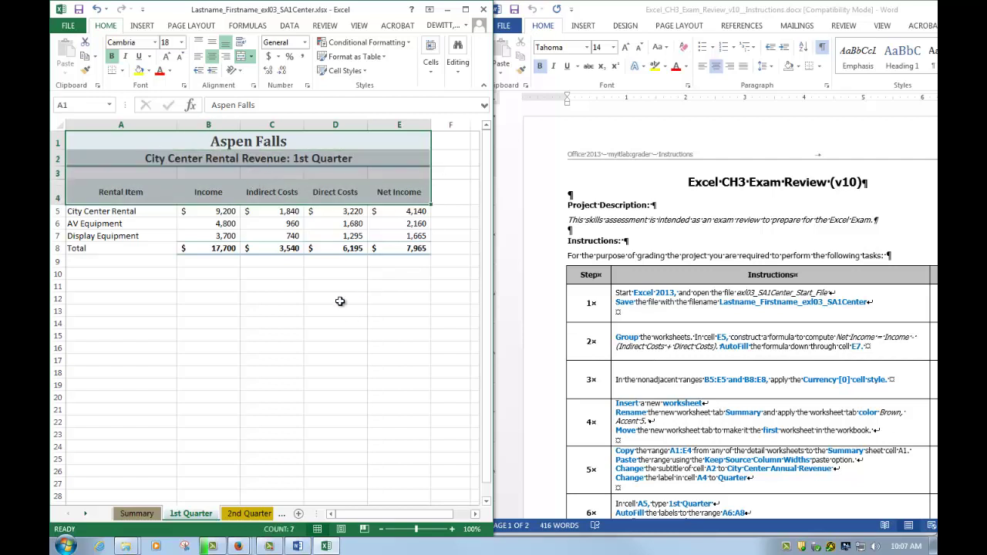
{"action": "key", "text": "ctrl+c"}
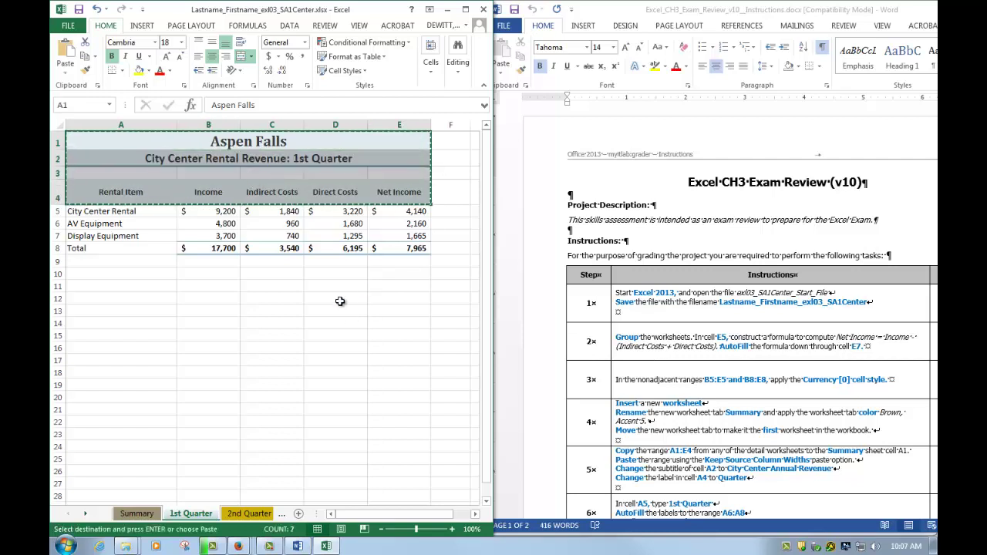
{"action": "left_click", "coordinate": [138, 513]}
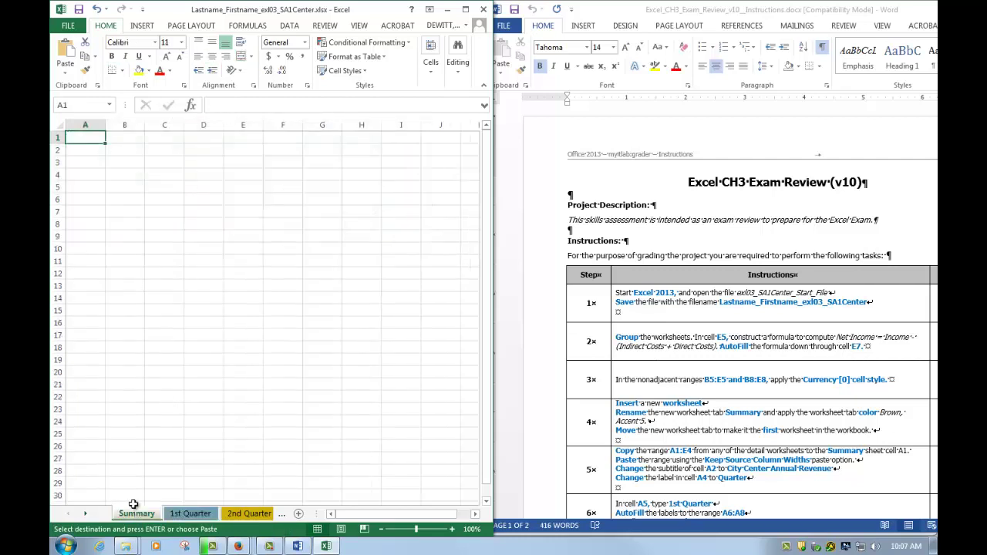
{"action": "left_click", "coordinate": [66, 77]}
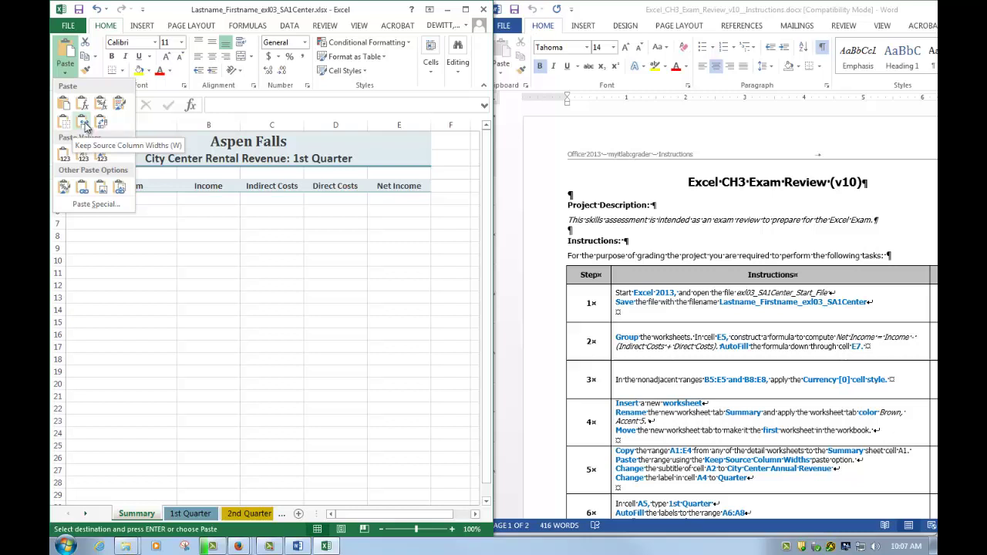
{"action": "left_click", "coordinate": [82, 122]}
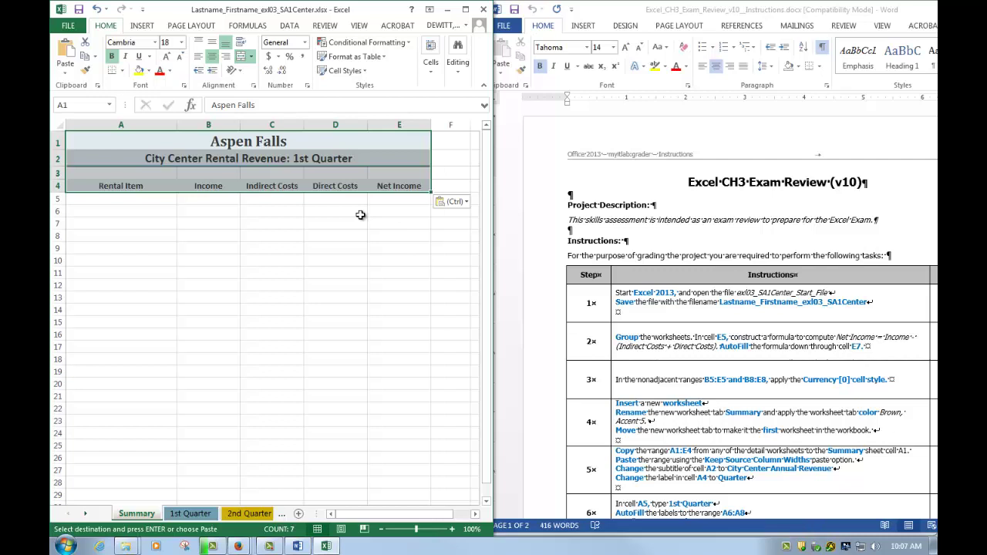
Step: Change A2 to 'City Center Annual Revenue' and A4 to 'Quarter'
{"action": "left_click", "coordinate": [148, 158]}
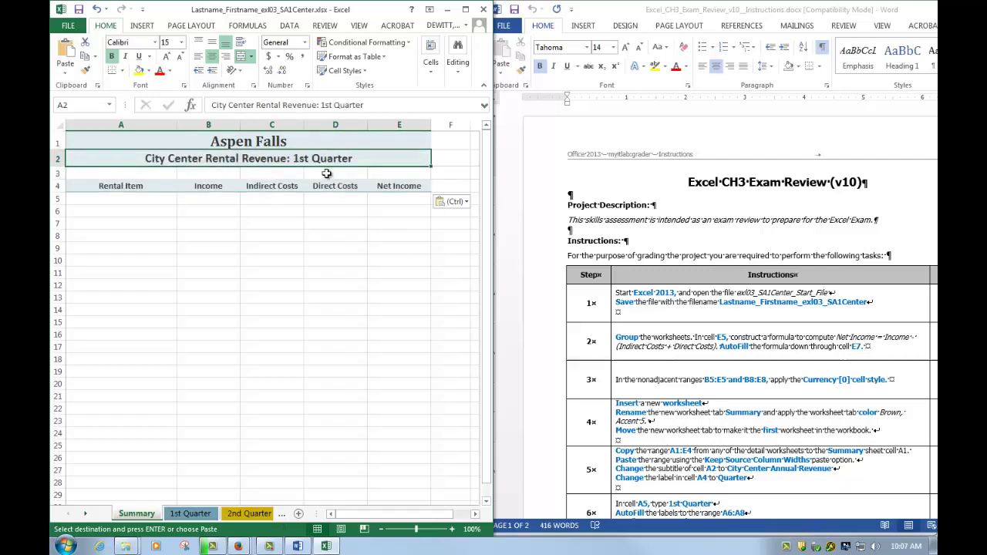
{"action": "type", "text": "C"}
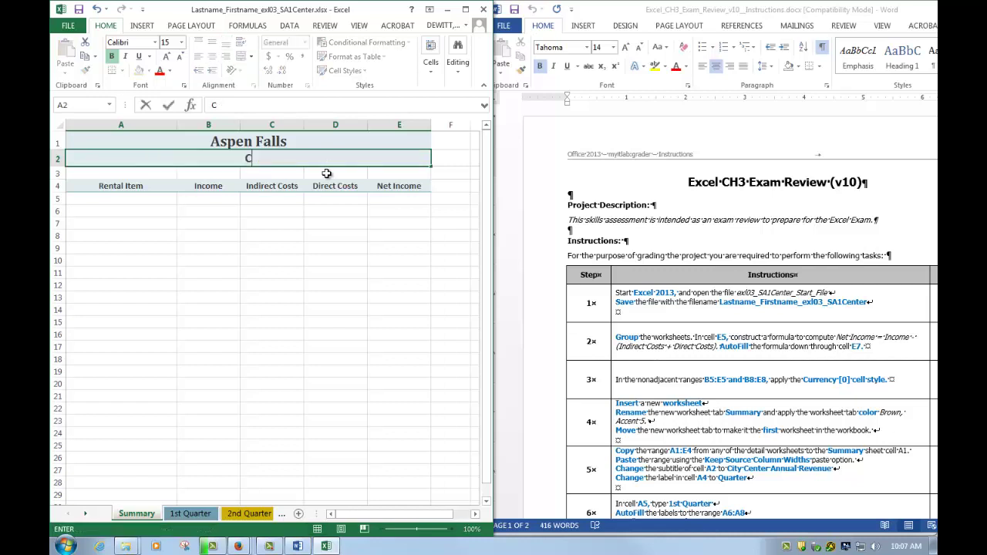
{"action": "type", "text": "ity Center"}
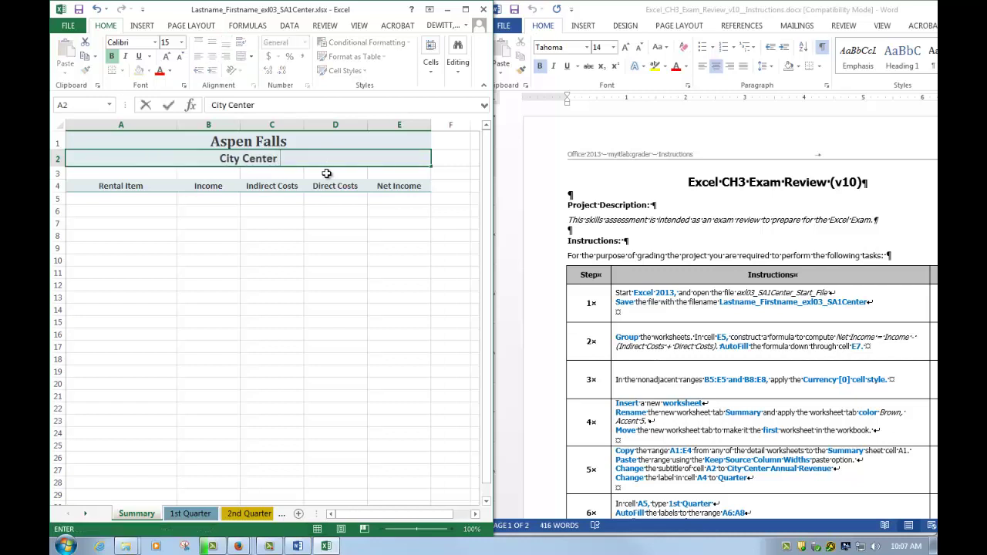
{"action": "type", "text": " Annual Rev"}
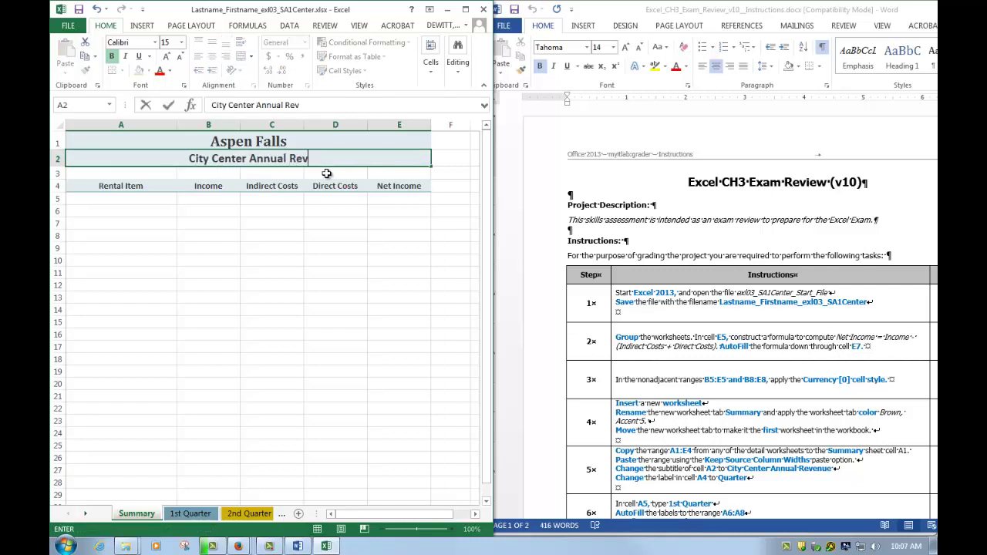
{"action": "type", "text": "enue"}
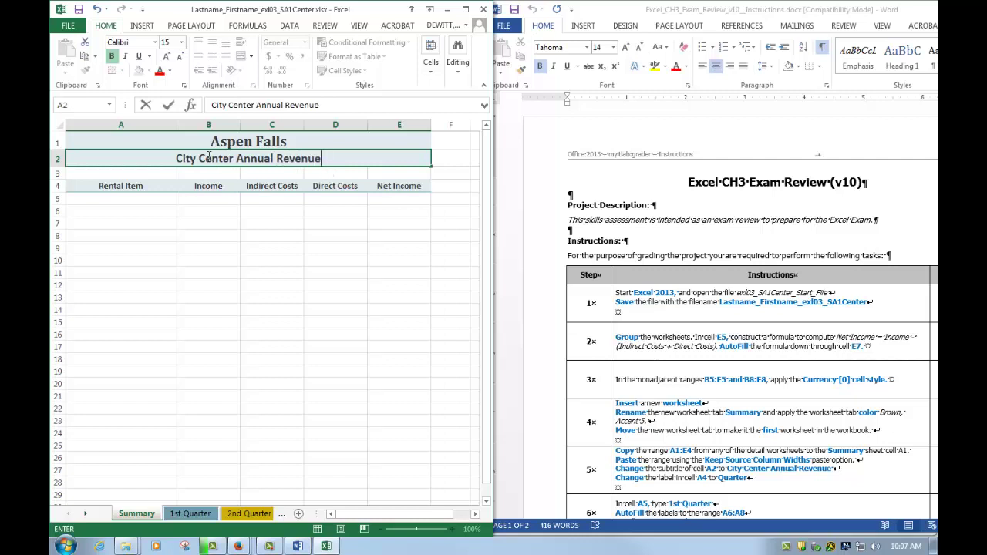
{"action": "left_click", "coordinate": [97, 187]}
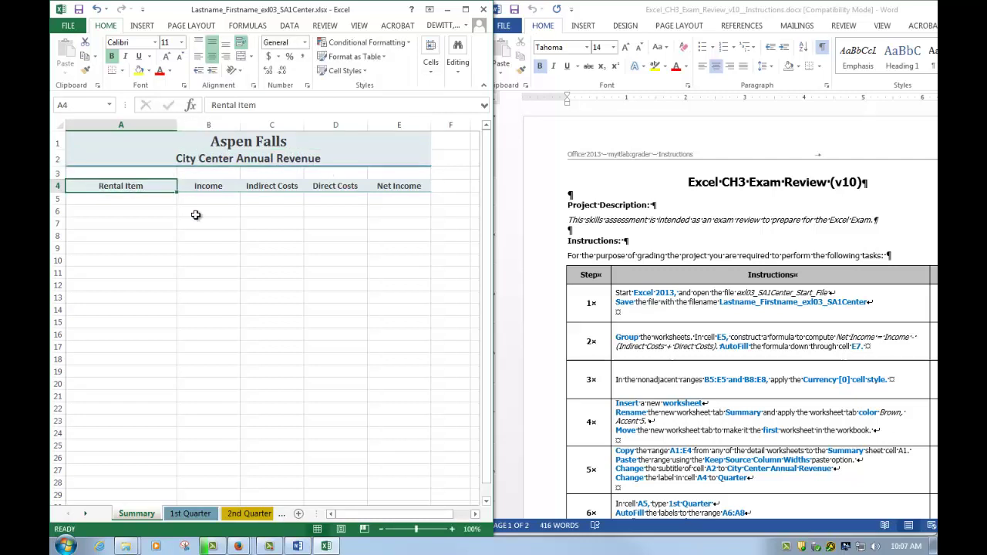
{"action": "type", "text": "Quart"}
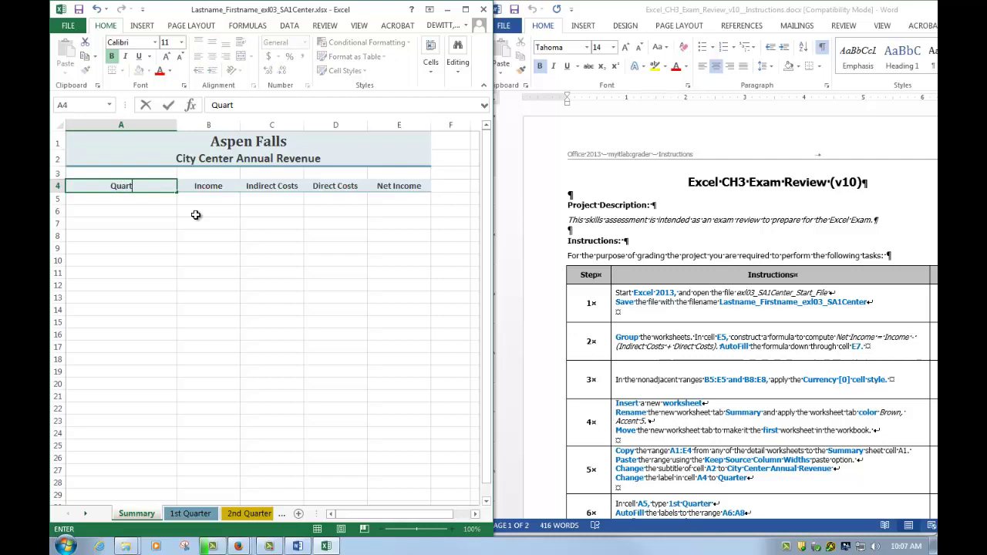
{"action": "type", "text": "er"}
{"action": "key", "text": "Return"}
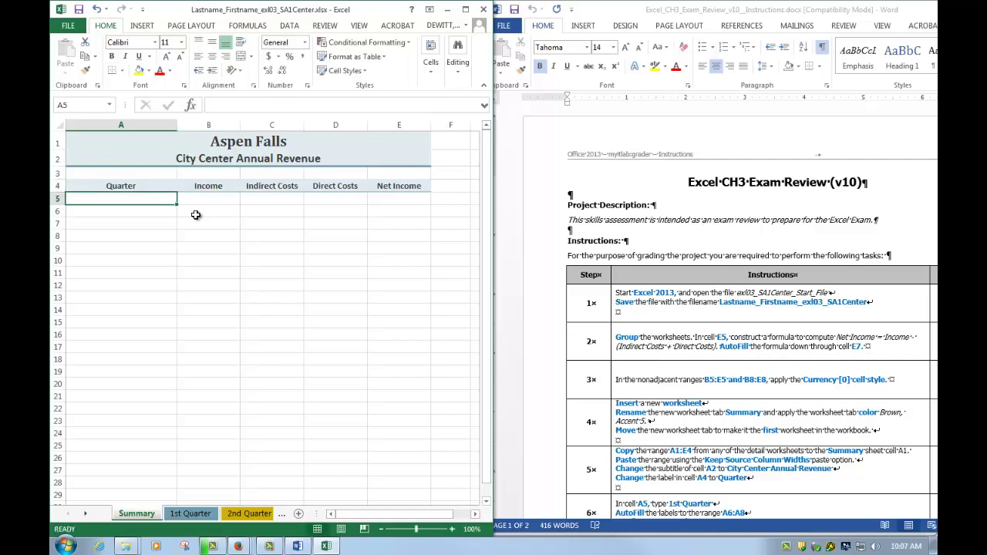
Step: Scroll the instructions to the next step, hiding formatting marks
{"action": "left_click", "coordinate": [698, 422]}
{"action": "scroll", "coordinate": [698, 423], "scroll_direction": "down", "scroll_amount": 3}
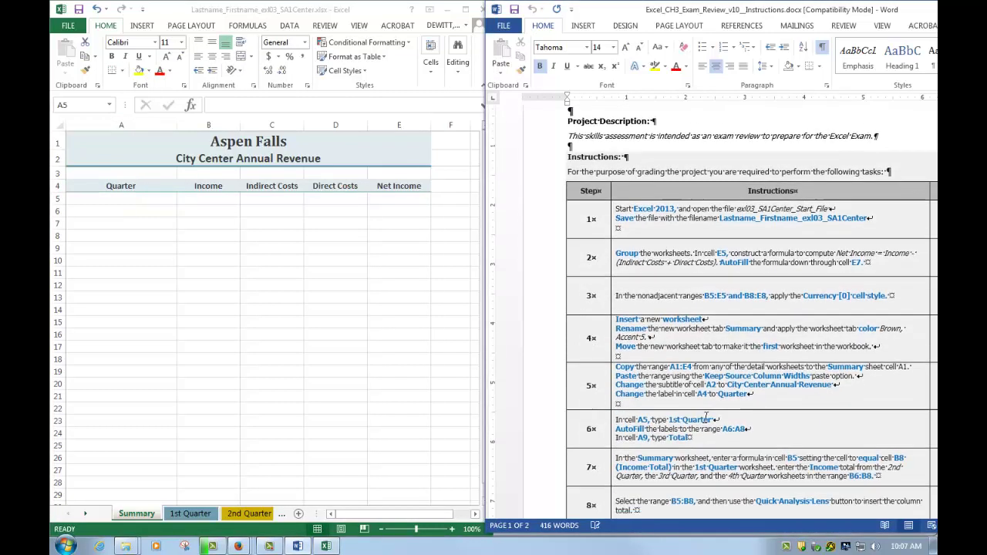
{"action": "scroll", "coordinate": [698, 423], "scroll_direction": "down", "scroll_amount": 3}
{"action": "left_click", "coordinate": [822, 47]}
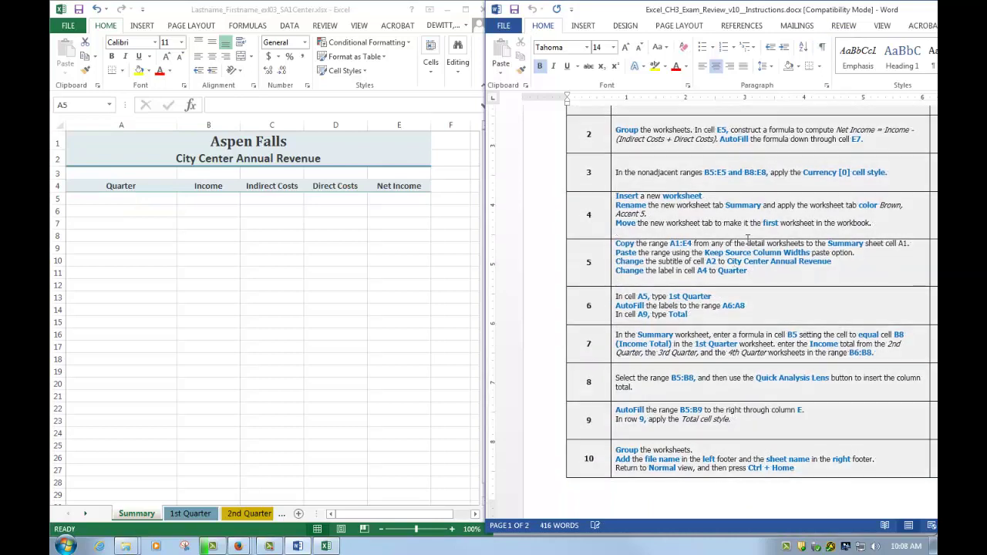
{"action": "scroll", "coordinate": [743, 154], "scroll_direction": "down", "scroll_amount": 3}
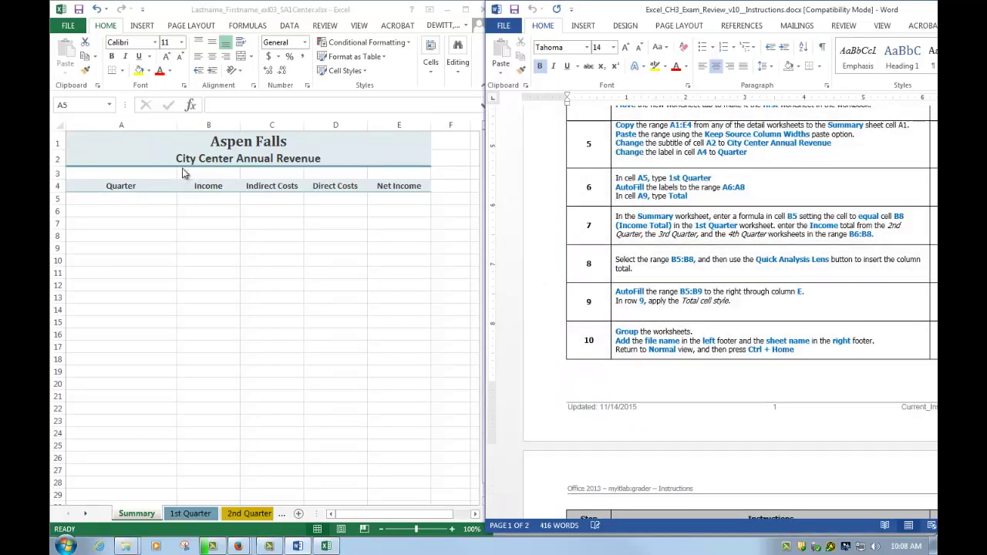
Step: Enter 1st Quarter in A5, AutoFill through 4th Quarter in A8, and type Total in A9
{"action": "left_click", "coordinate": [132, 197]}
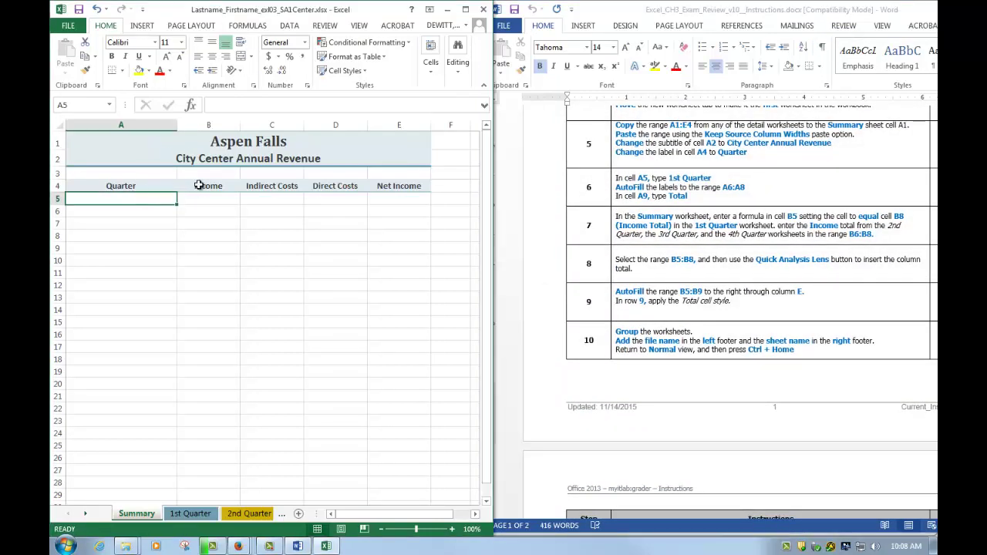
{"action": "type", "text": "1st Quarter"}
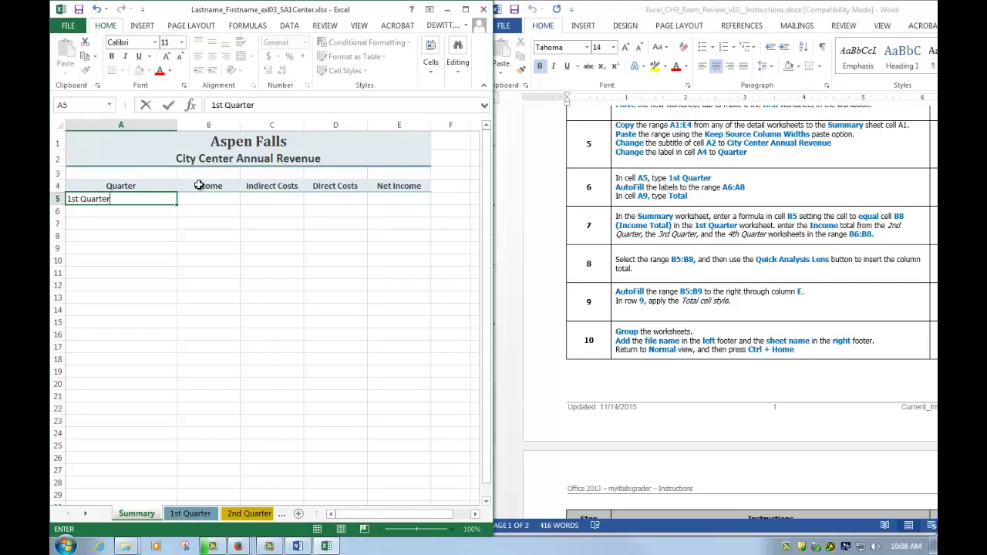
{"action": "key", "text": "Return"}
{"action": "left_click", "coordinate": [129, 199]}
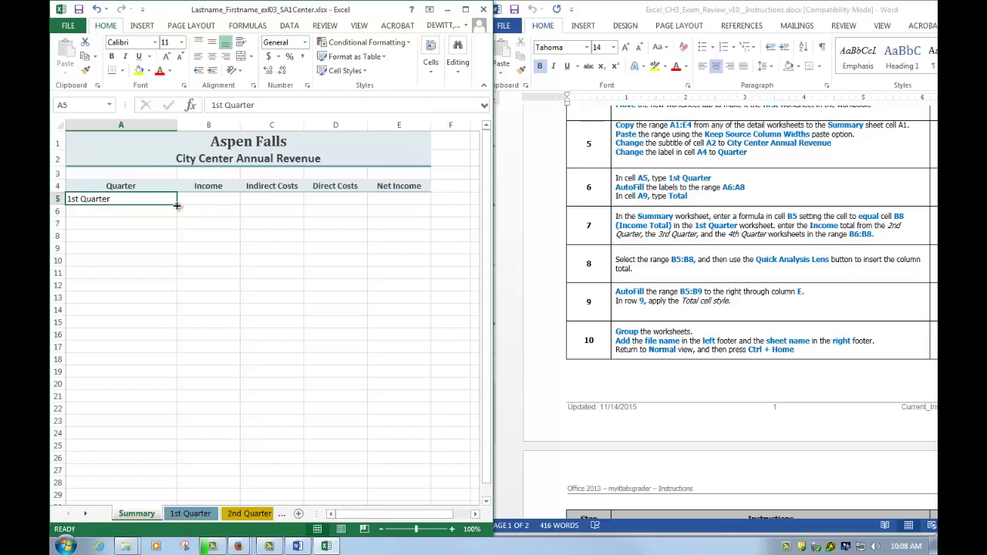
{"action": "left_click_drag", "start_coordinate": [177, 205], "coordinate": [175, 241]}
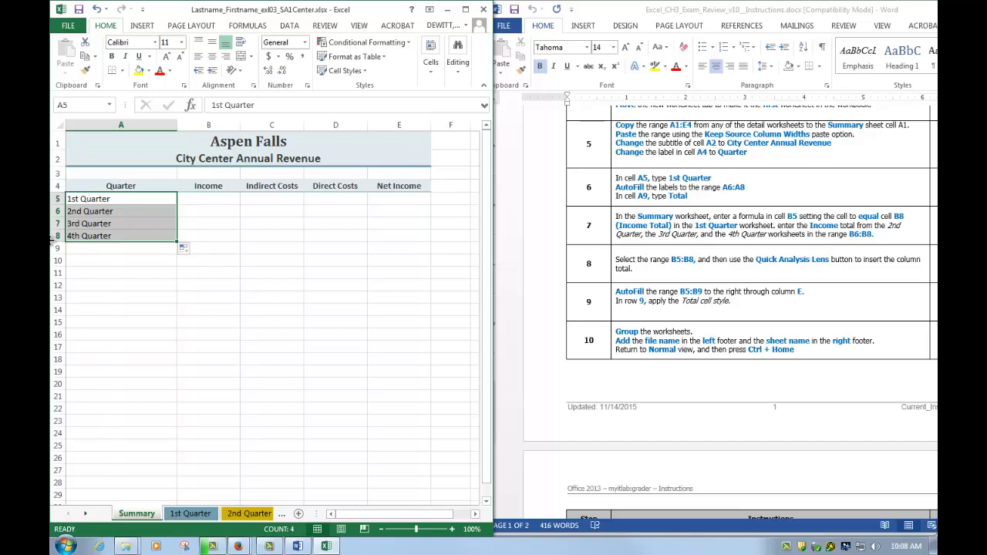
{"action": "left_click", "coordinate": [116, 248]}
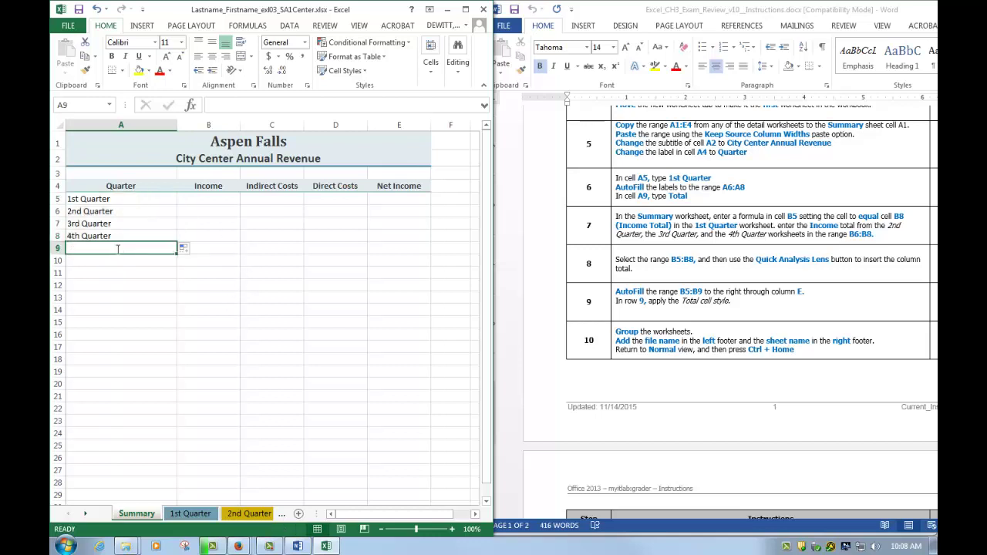
{"action": "type", "text": "Total"}
{"action": "key", "text": "Return"}
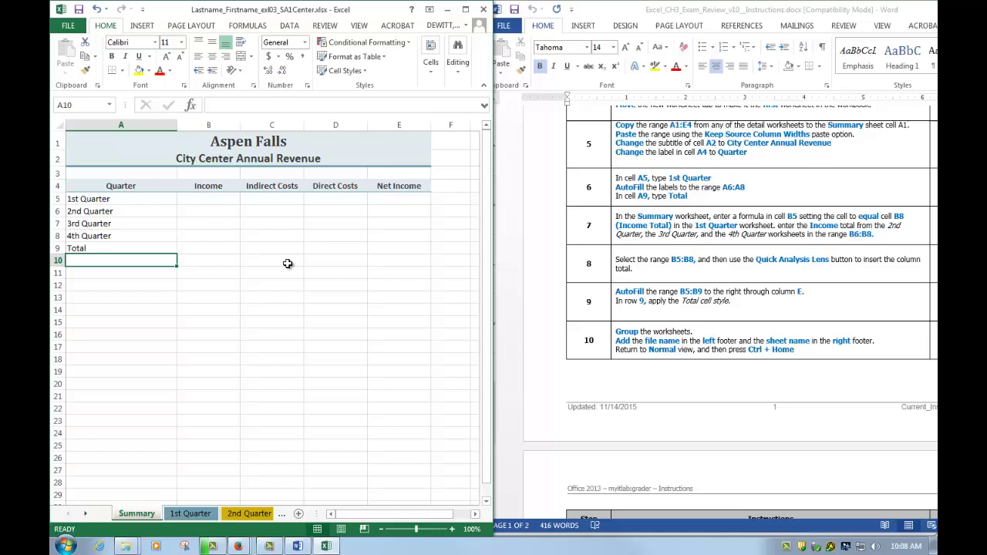
Step: Link Summary B5 and B6 to cell B8 on the 1st and 2nd Quarter sheets
{"action": "left_click", "coordinate": [204, 202]}
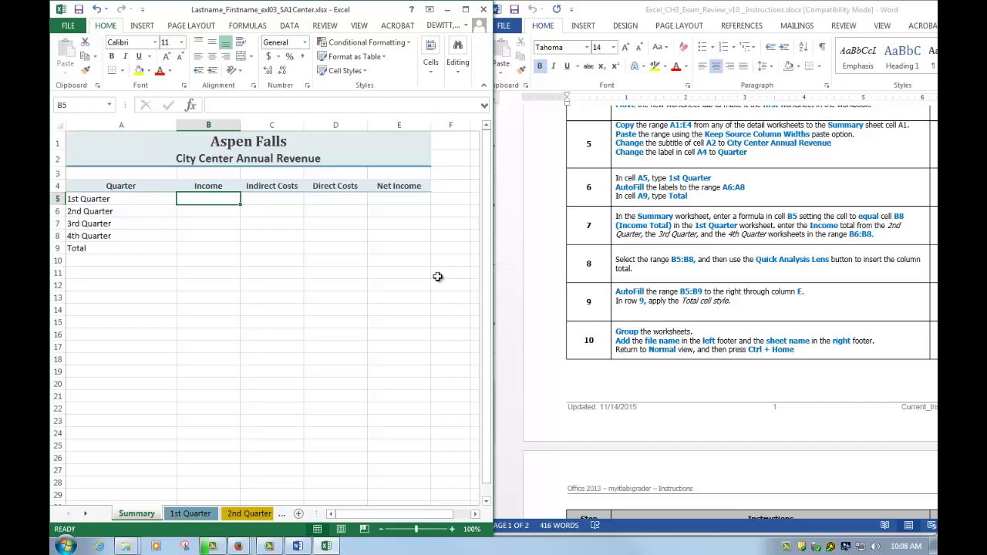
{"action": "type", "text": "="}
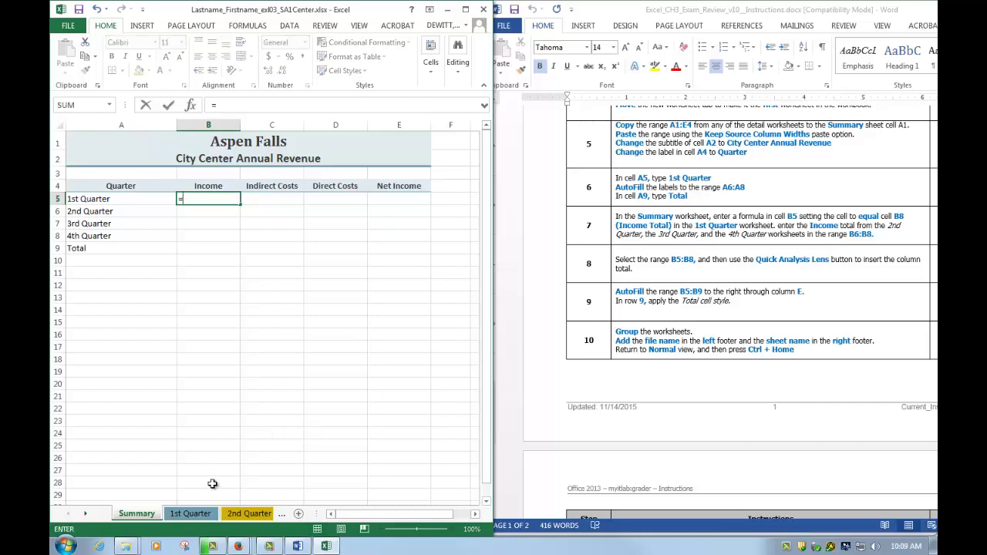
{"action": "left_click", "coordinate": [192, 514]}
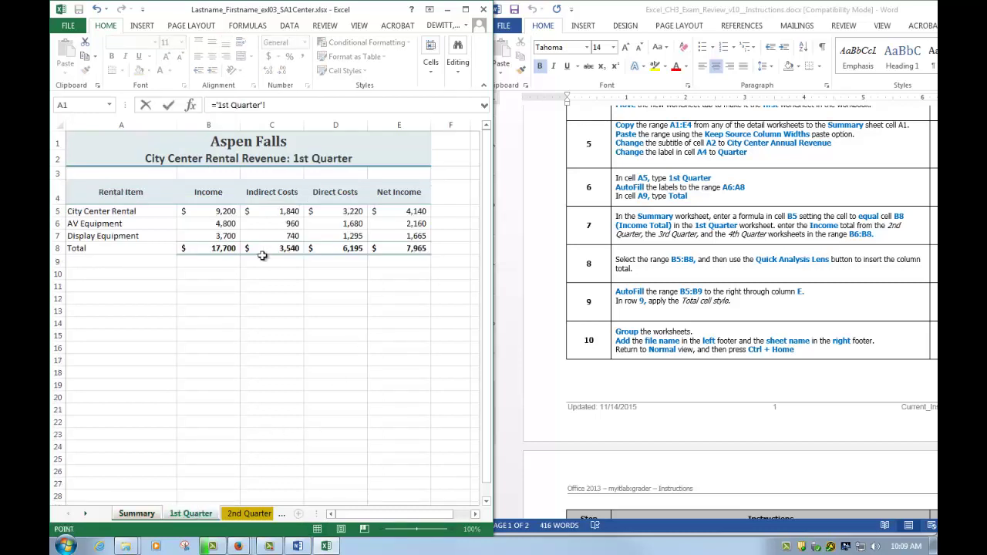
{"action": "left_click", "coordinate": [207, 248]}
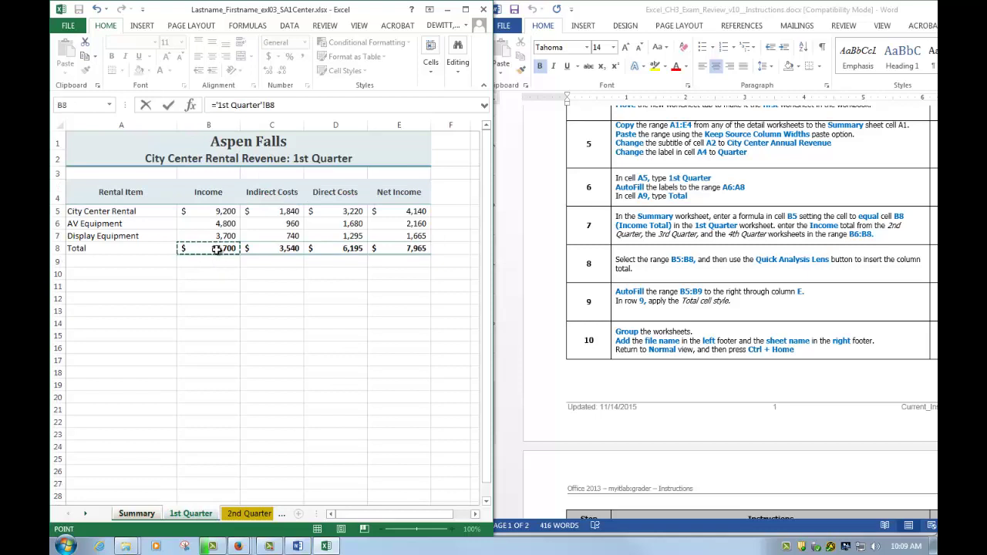
{"action": "key", "text": "Return"}
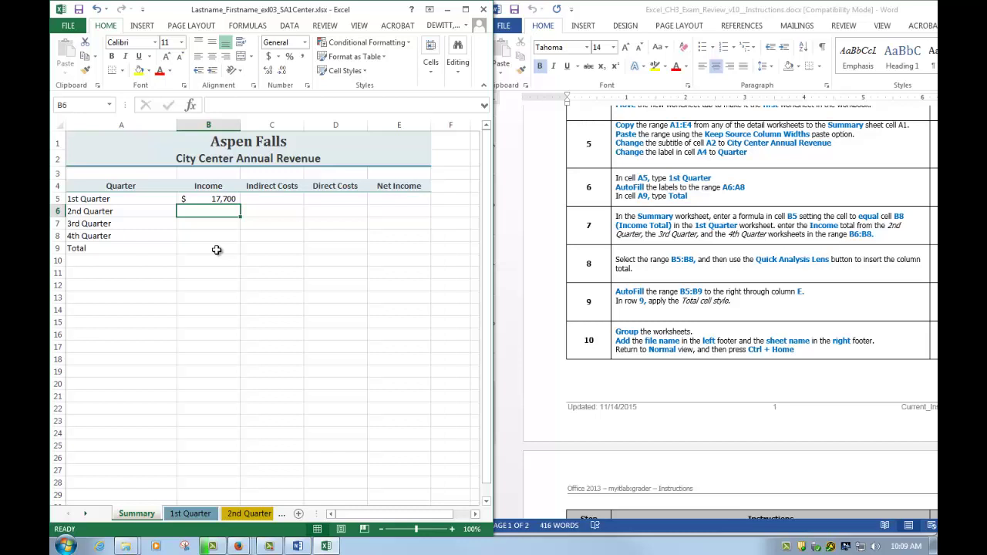
{"action": "type", "text": "="}
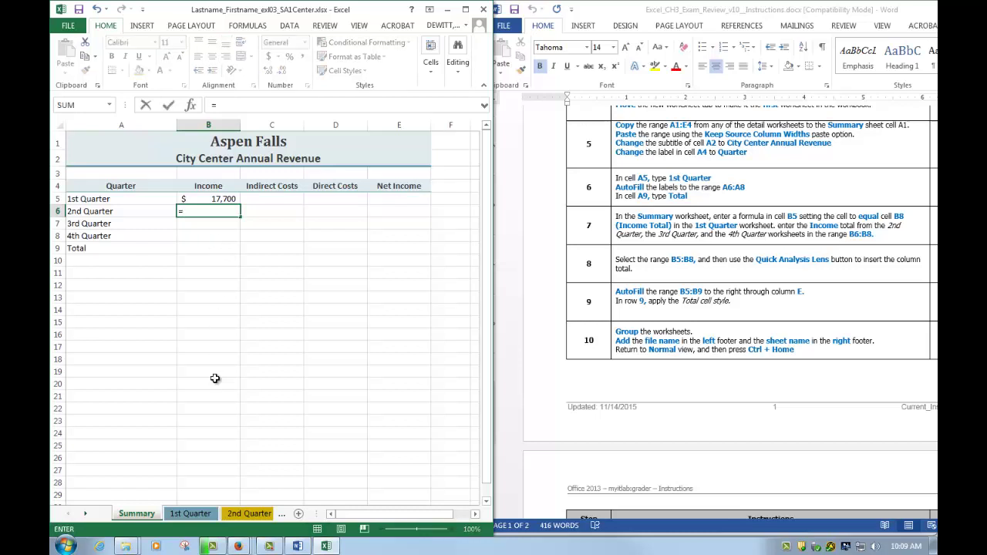
{"action": "left_click", "coordinate": [249, 514]}
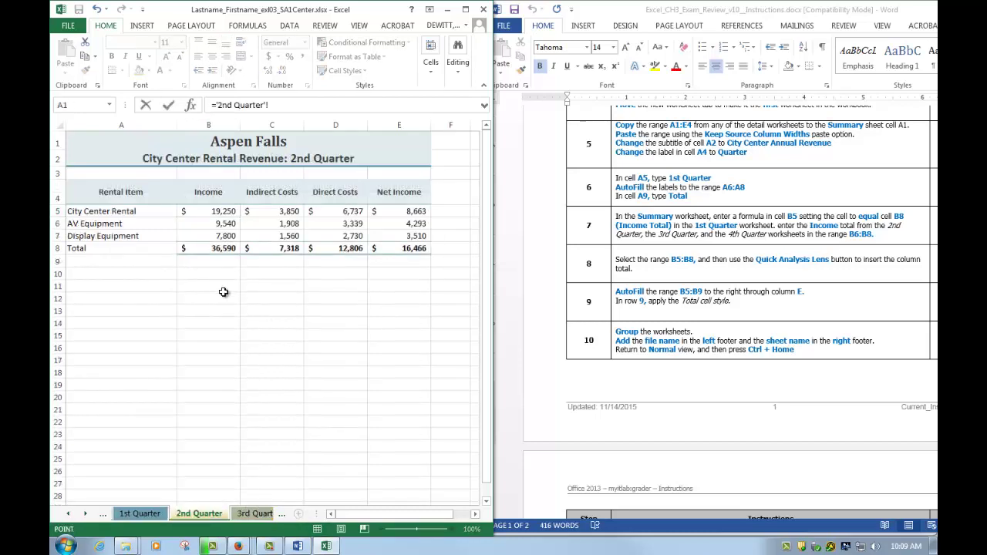
{"action": "left_click", "coordinate": [207, 248]}
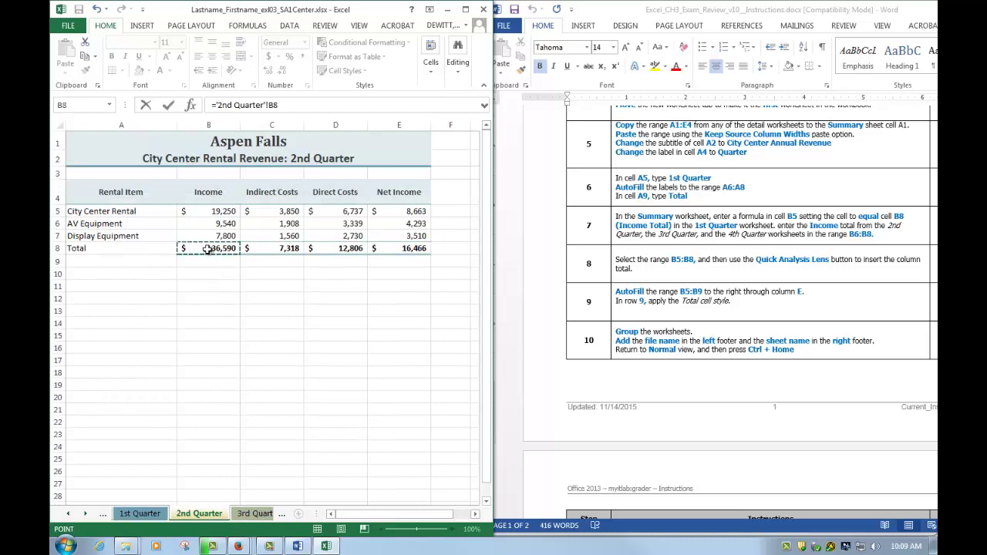
{"action": "key", "text": "Return"}
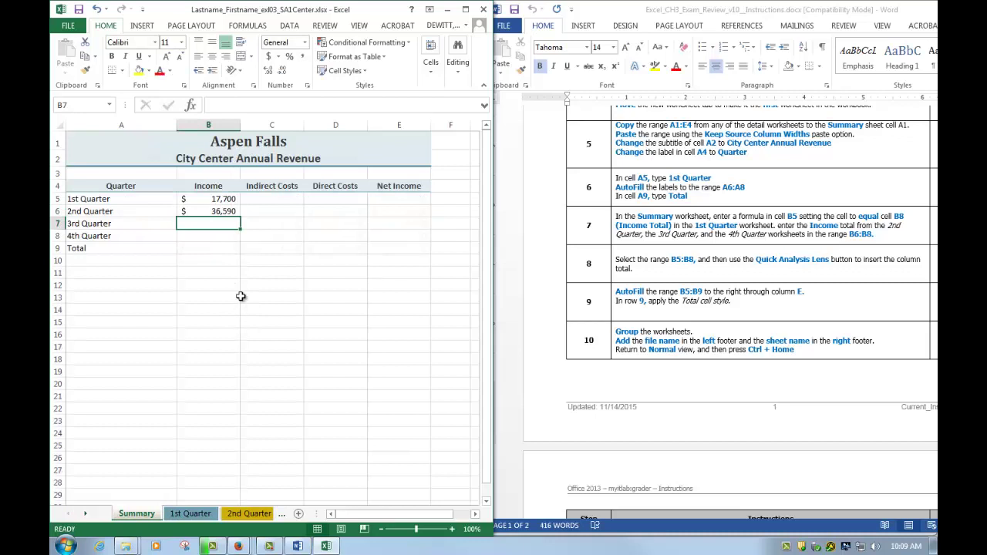
Step: Link Summary B7 and B8 to cell B8 on the 3rd and 4th Quarter sheets
{"action": "type", "text": "="}
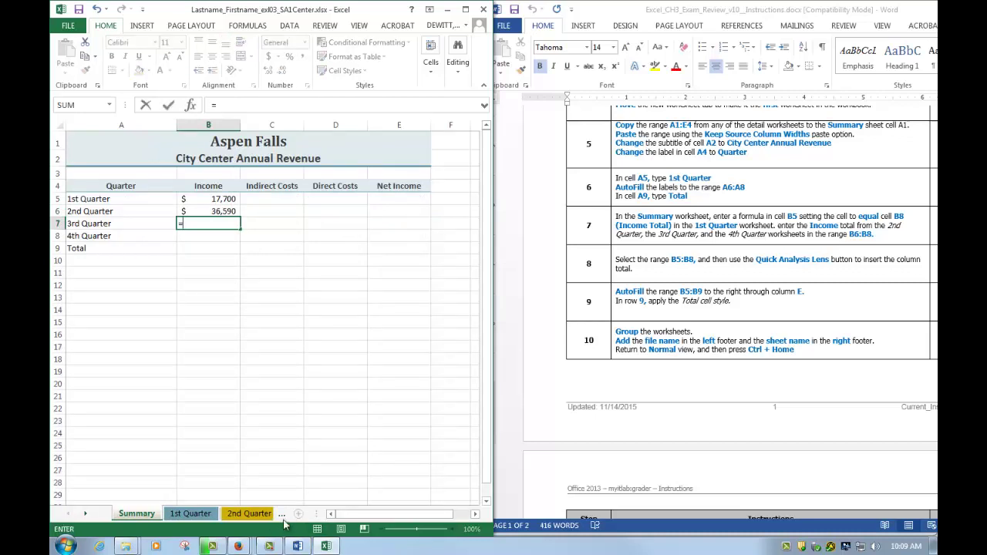
{"action": "left_click", "coordinate": [283, 515]}
{"action": "left_click", "coordinate": [262, 516]}
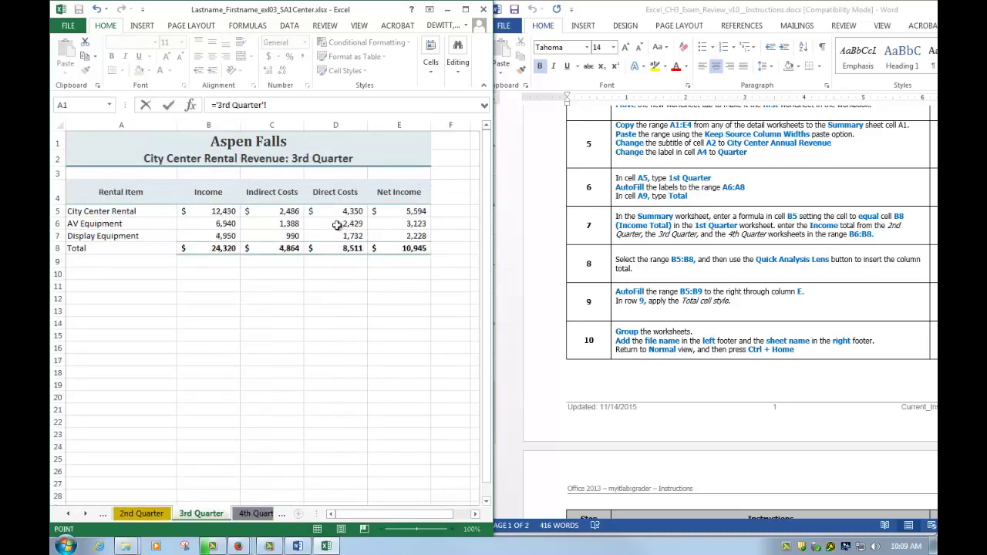
{"action": "left_click", "coordinate": [218, 248]}
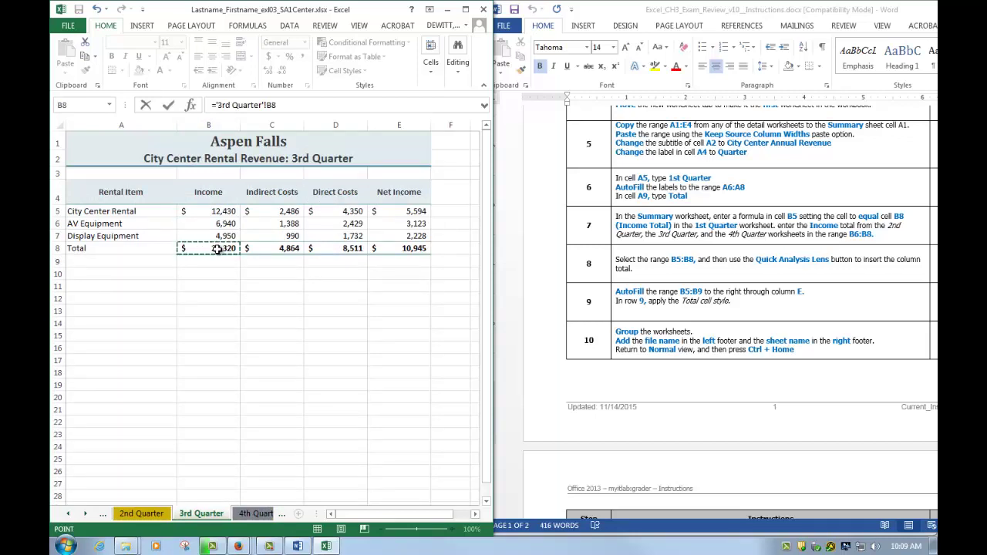
{"action": "key", "text": "Return"}
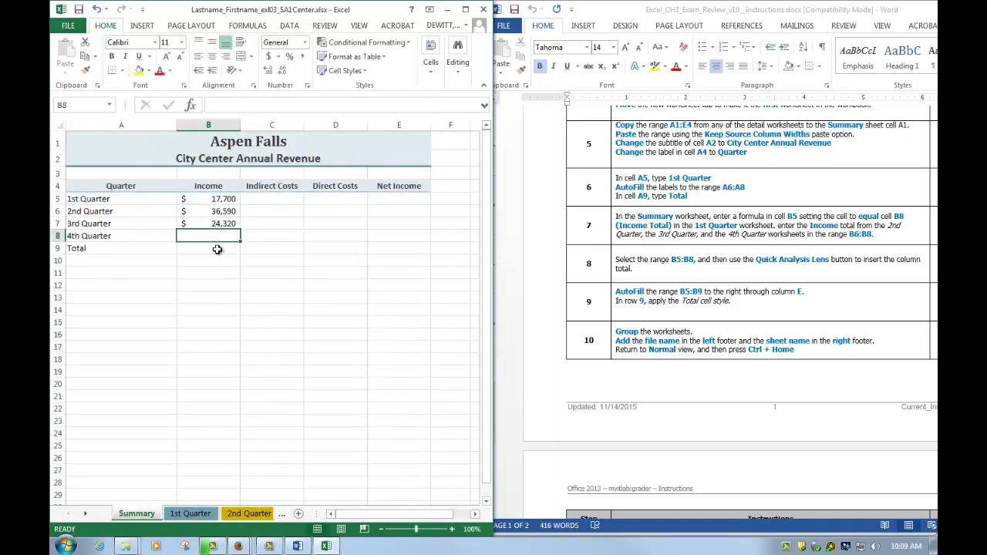
{"action": "type", "text": "="}
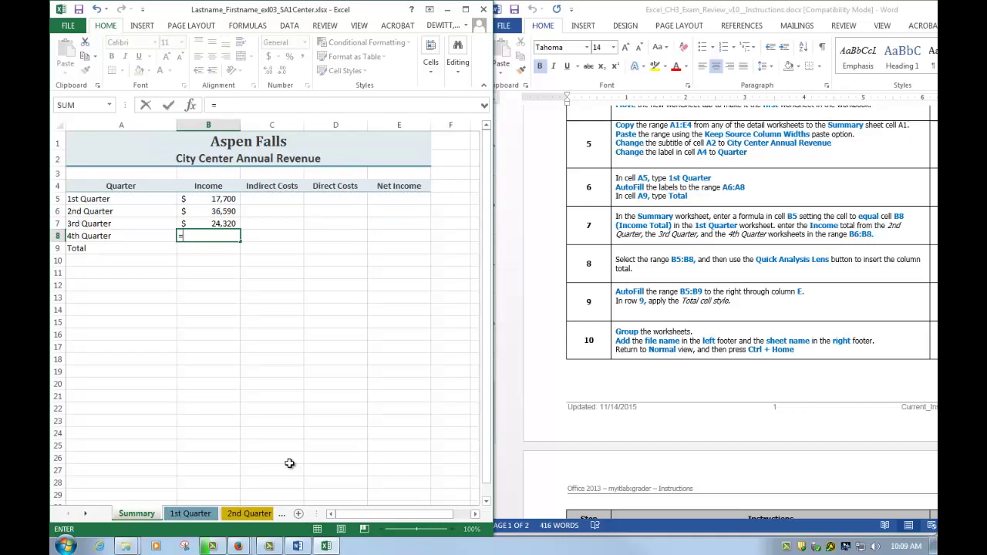
{"action": "left_click", "coordinate": [281, 513]}
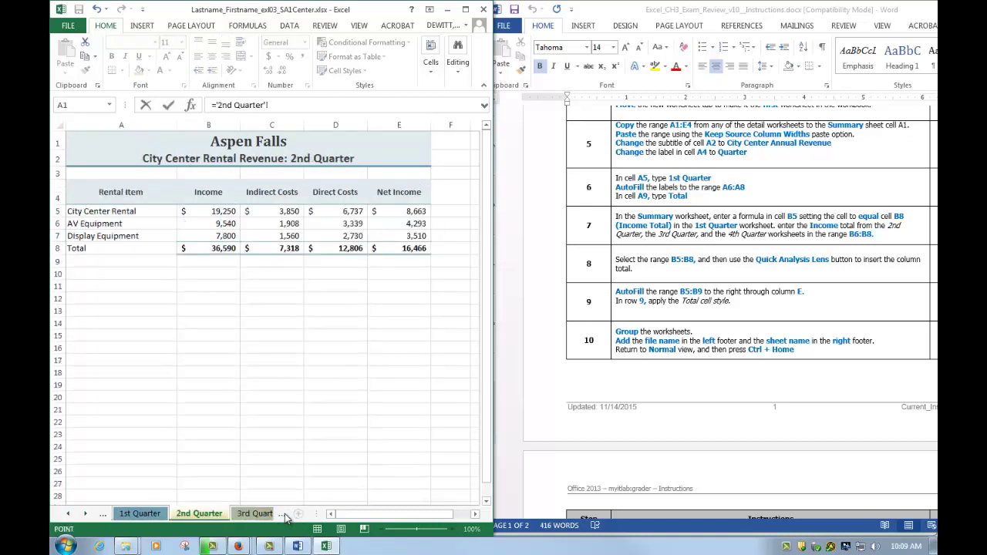
{"action": "left_click", "coordinate": [281, 514]}
{"action": "left_click", "coordinate": [256, 514]}
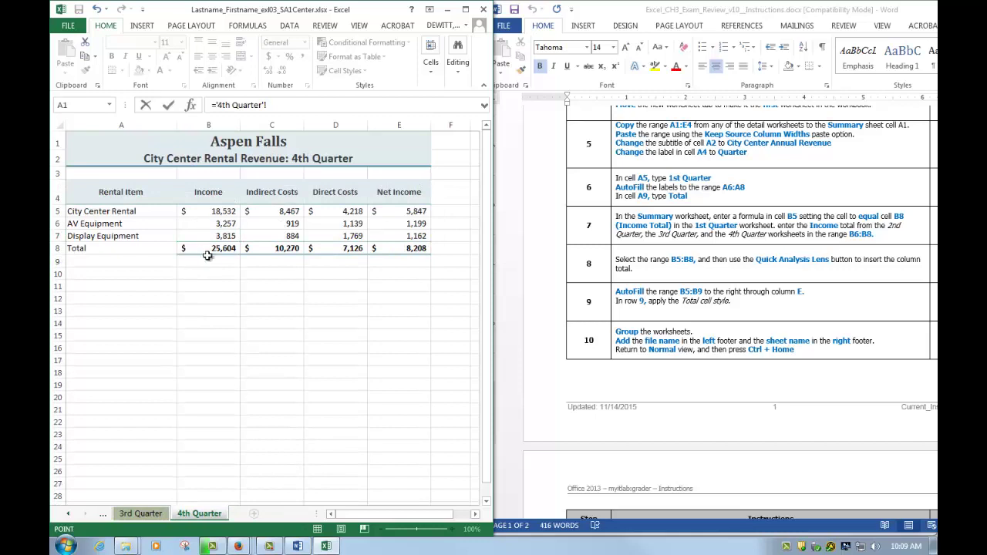
{"action": "left_click", "coordinate": [207, 249]}
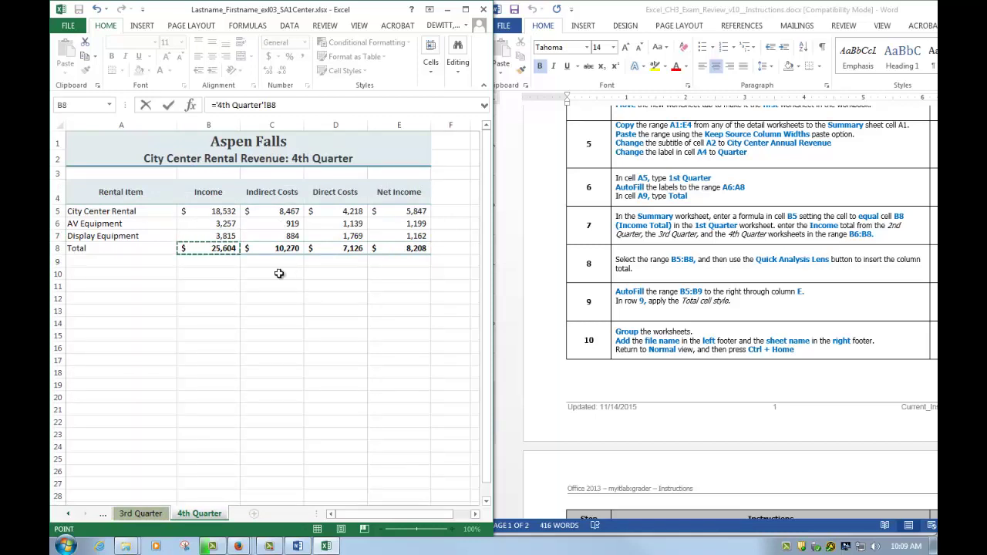
{"action": "key", "text": "Return"}
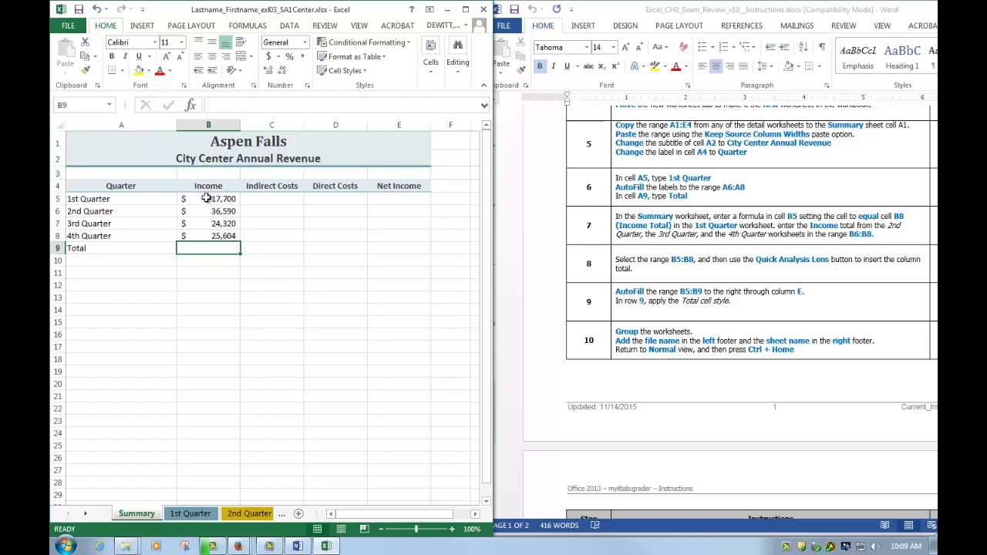
Step: Add a Sum total of 104,214 below the Income values with Quick Analysis Totals
{"action": "left_click_drag", "start_coordinate": [209, 198], "coordinate": [197, 237]}
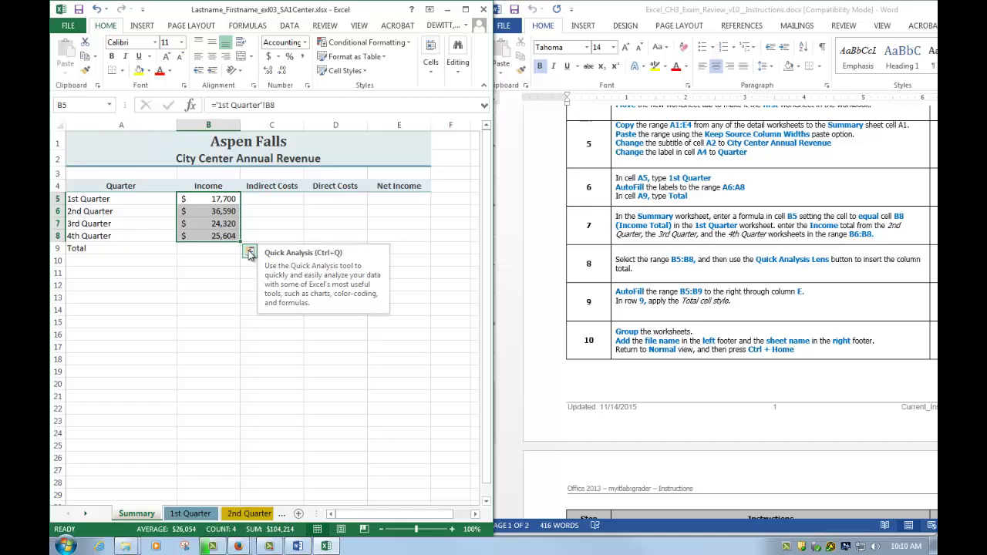
{"action": "left_click", "coordinate": [250, 254]}
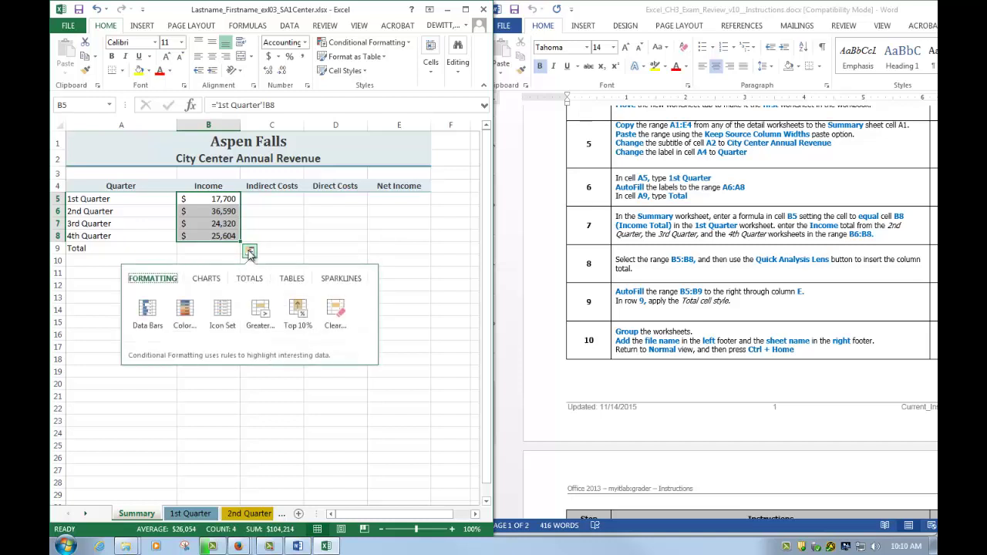
{"action": "left_click", "coordinate": [252, 279]}
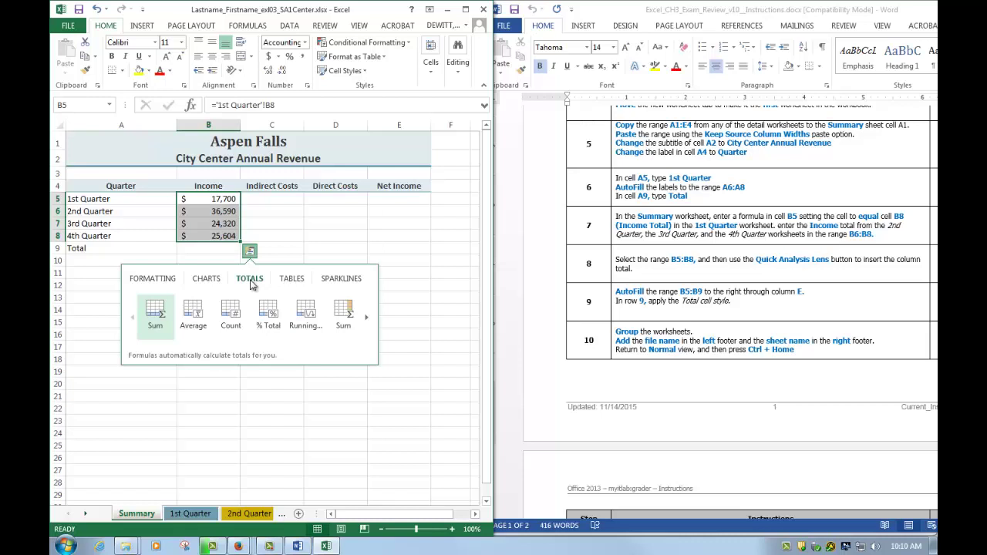
{"action": "left_click", "coordinate": [155, 314]}
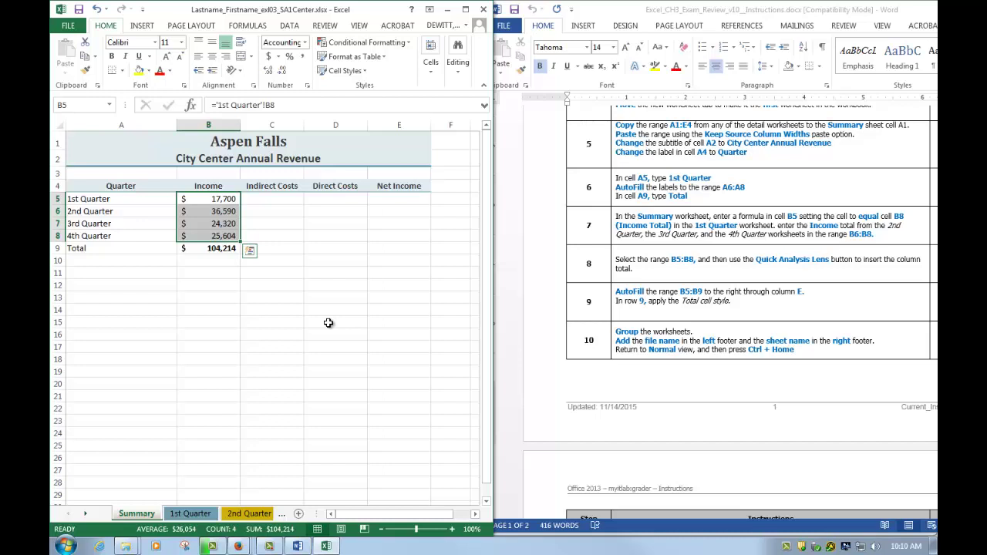
{"action": "left_click", "coordinate": [207, 283]}
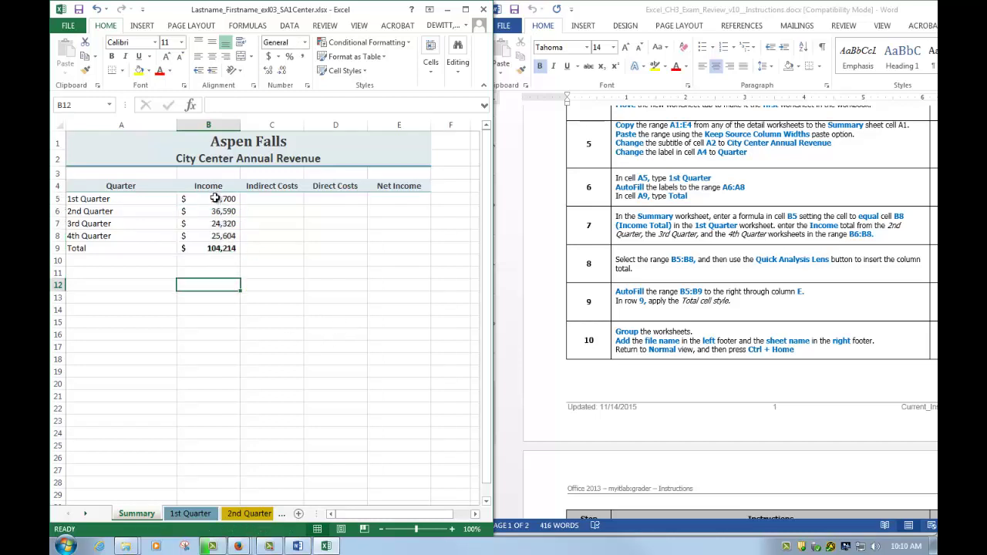
Step: AutoFill B5:B9 right through column E to fill Indirect Costs, Direct Costs and Net Income
{"action": "left_click_drag", "start_coordinate": [215, 198], "coordinate": [216, 248]}
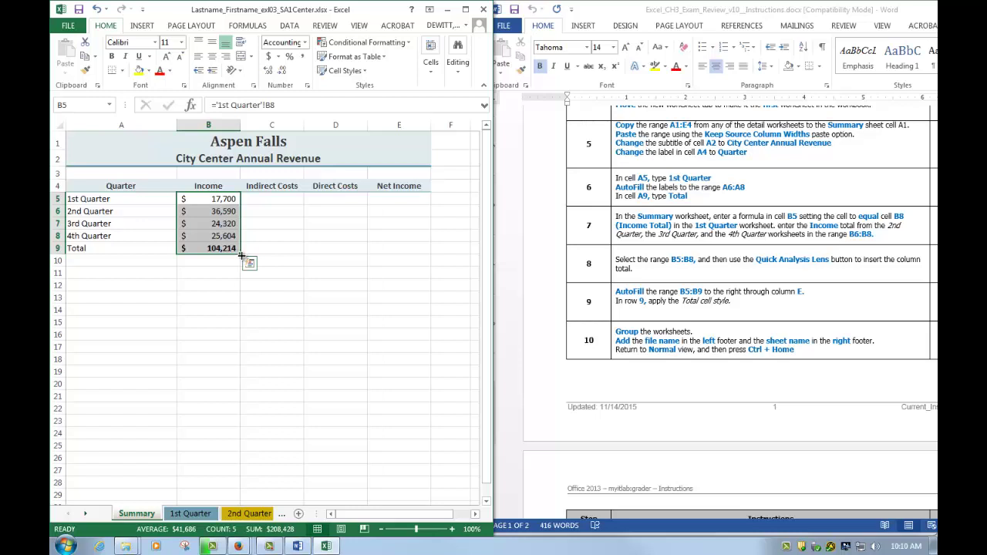
{"action": "left_click_drag", "start_coordinate": [241, 255], "coordinate": [404, 259]}
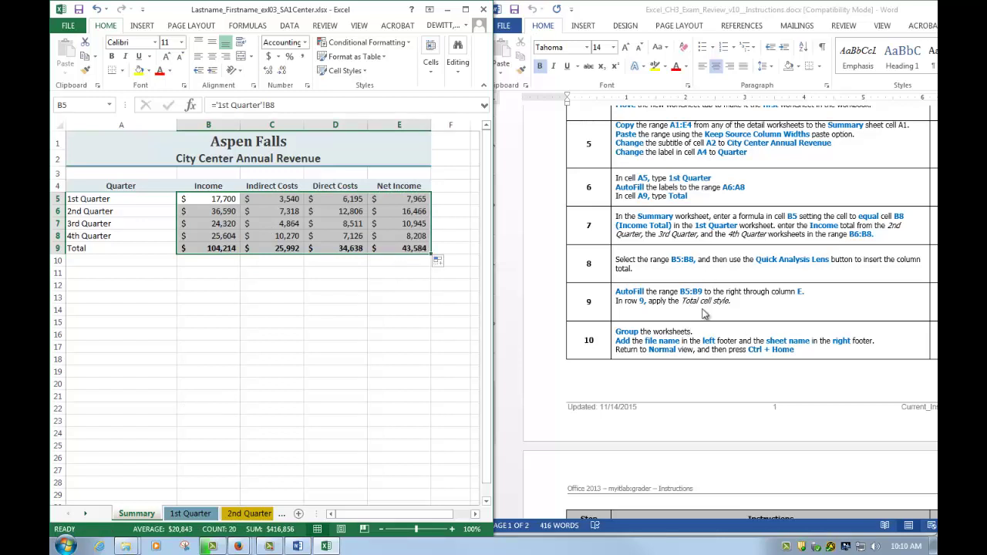
{"action": "left_click", "coordinate": [347, 323]}
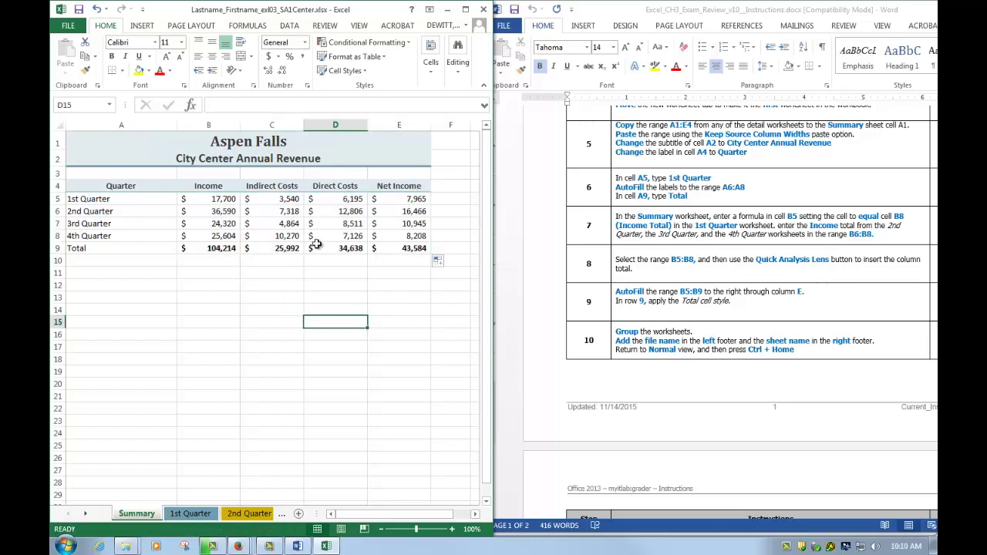
Step: Apply the Total cell style to B9:E9 on the Summary sheet
{"action": "left_click_drag", "start_coordinate": [212, 249], "coordinate": [381, 254]}
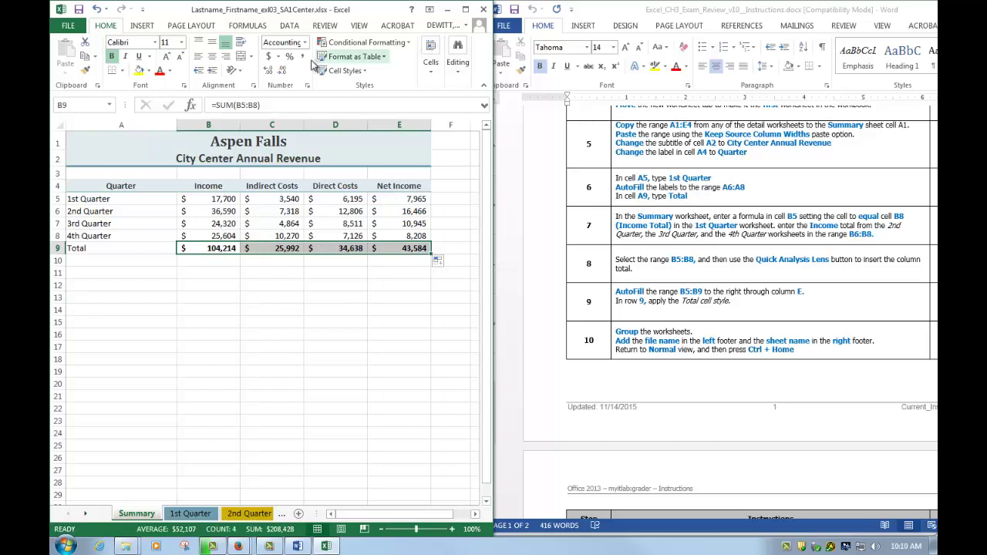
{"action": "left_click", "coordinate": [458, 74]}
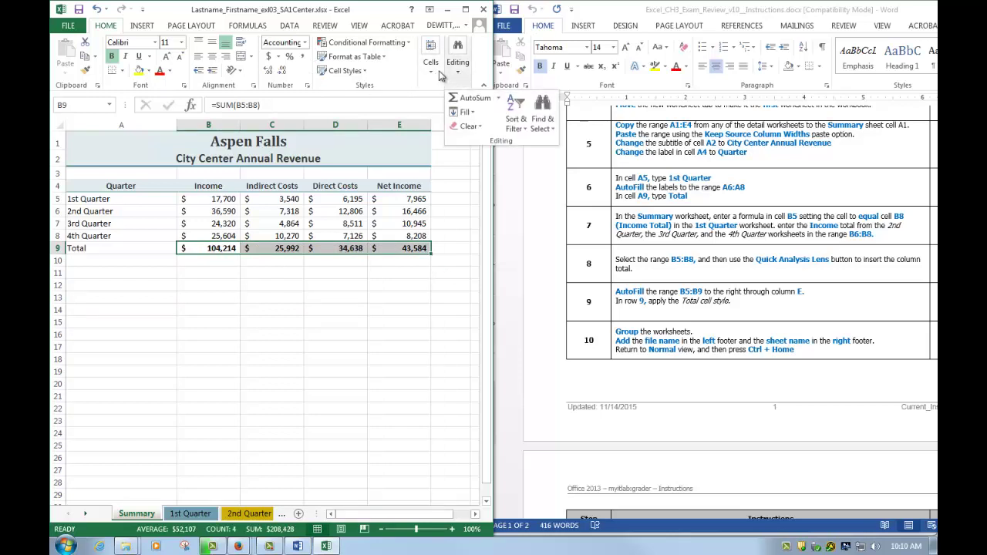
{"action": "left_click", "coordinate": [434, 73]}
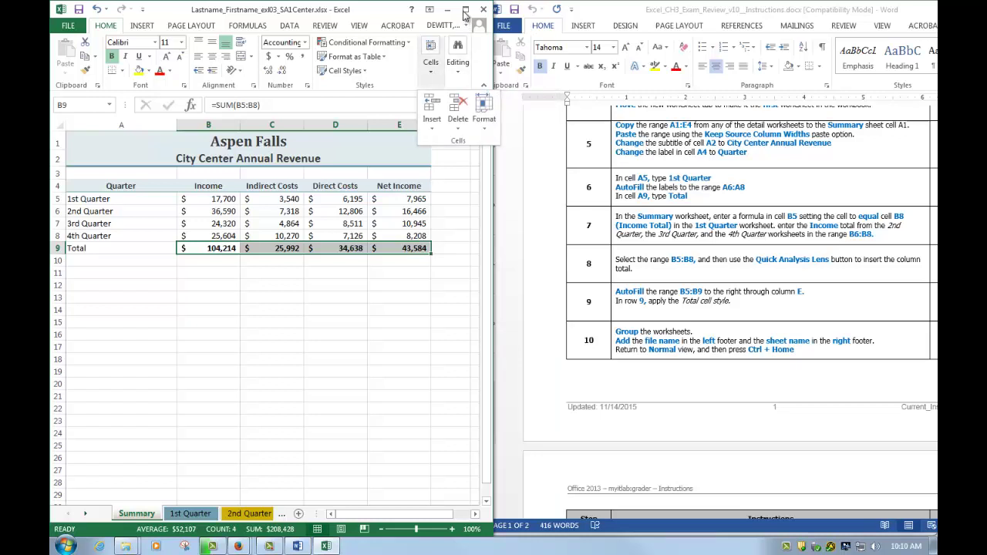
{"action": "left_click", "coordinate": [344, 70]}
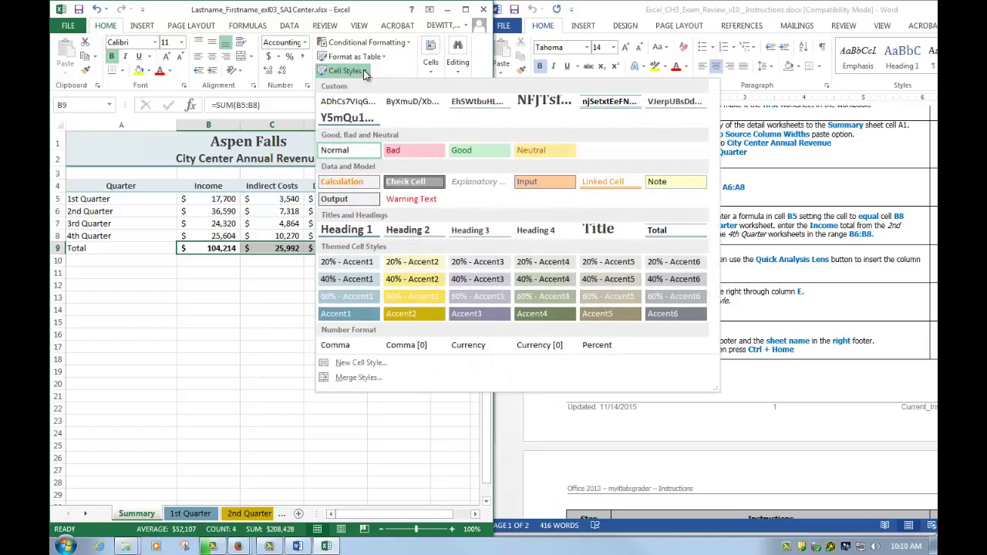
{"action": "left_click", "coordinate": [661, 242]}
{"action": "left_click", "coordinate": [233, 325]}
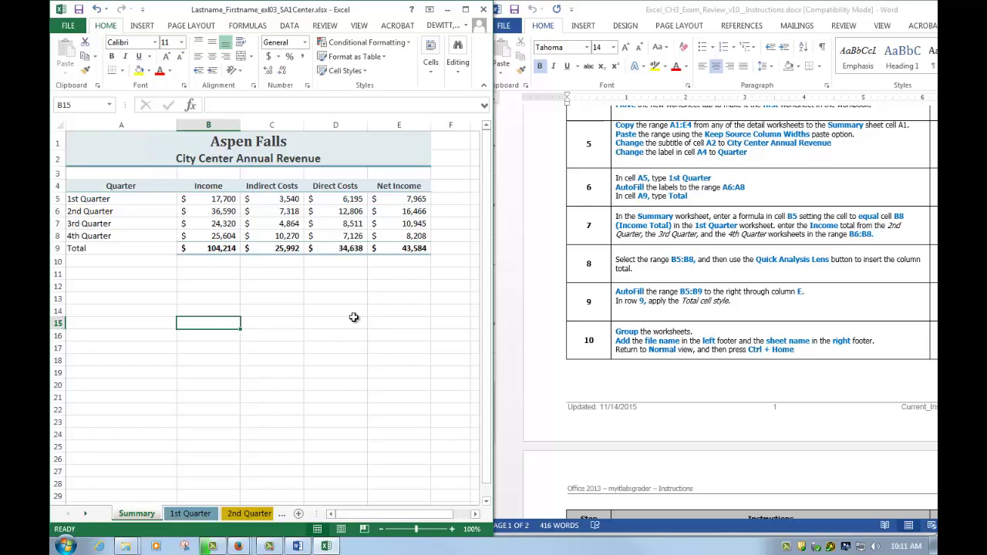
Step: Select all sheets as a group and start editing the Header & Footer
{"action": "right_click", "coordinate": [194, 517]}
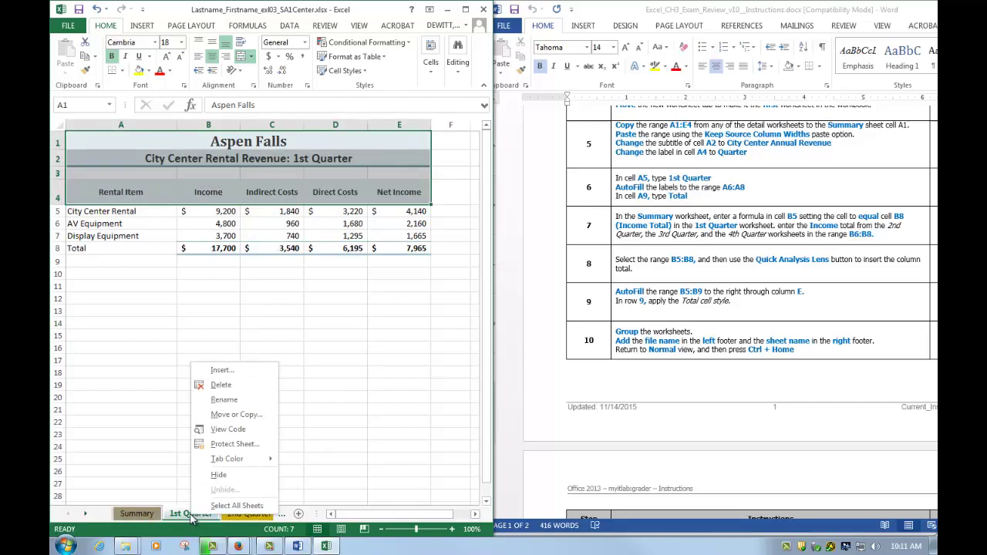
{"action": "left_click", "coordinate": [234, 505]}
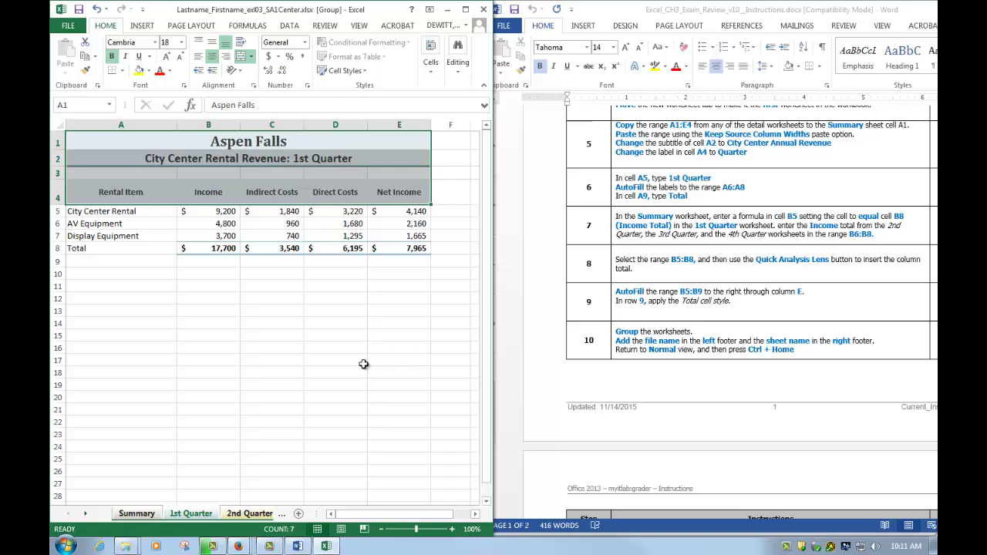
{"action": "left_click", "coordinate": [154, 27]}
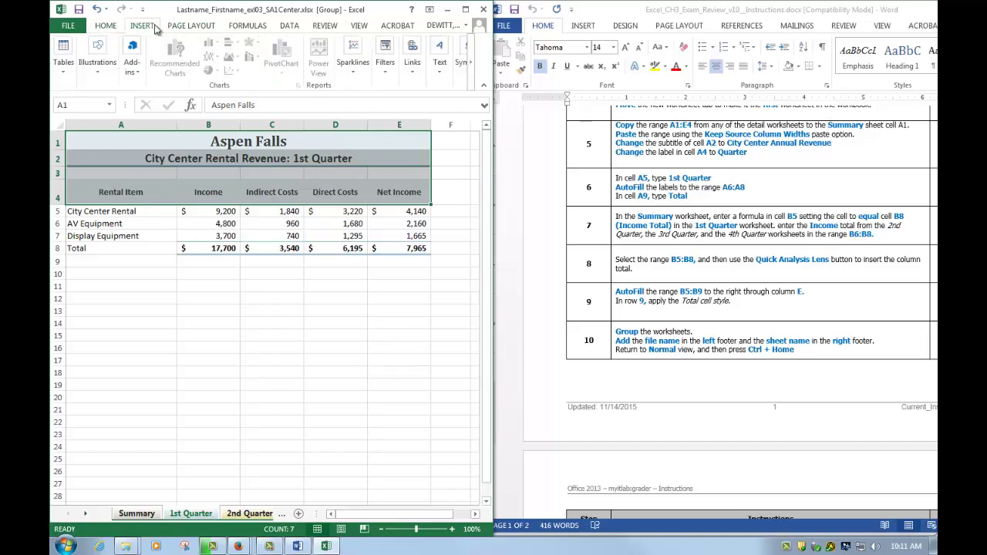
{"action": "left_click", "coordinate": [440, 77]}
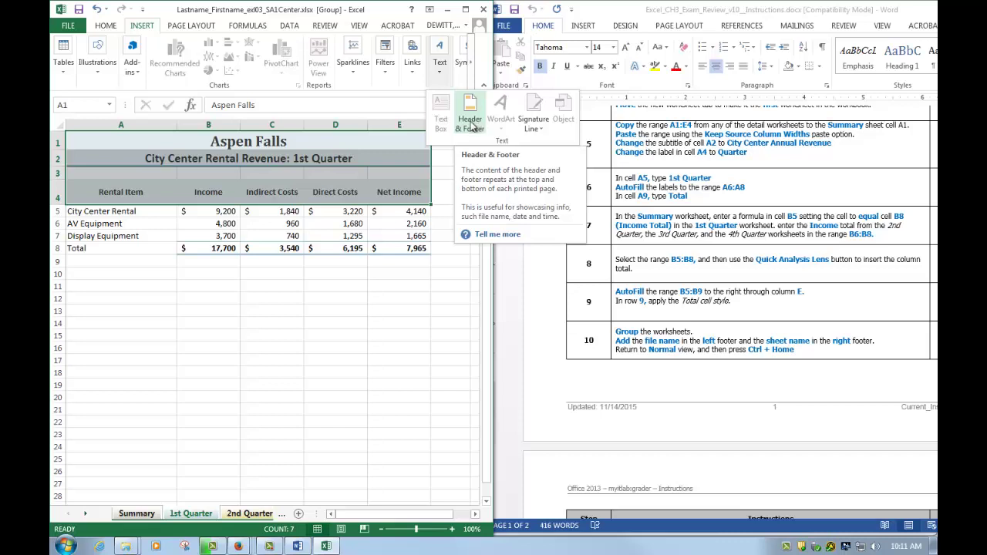
{"action": "left_click", "coordinate": [470, 117]}
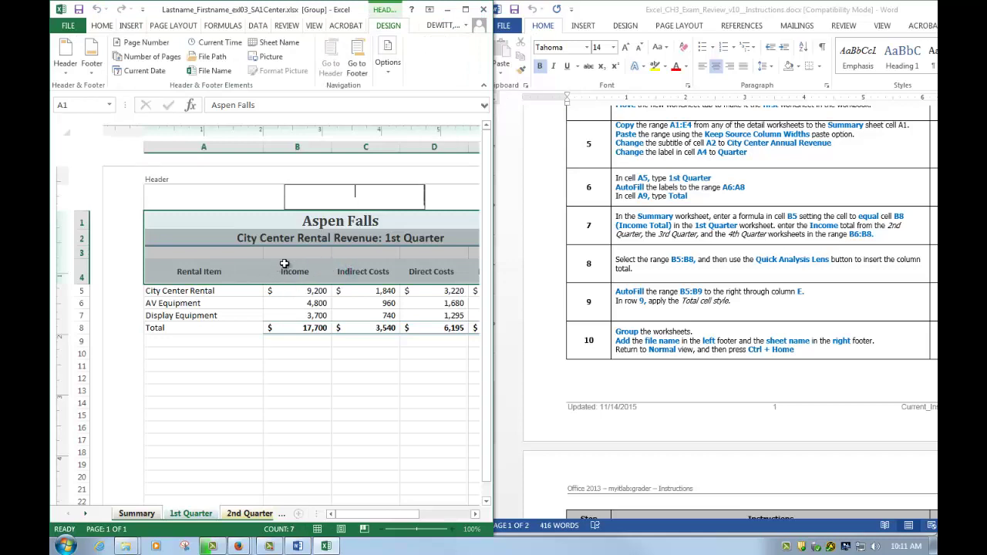
Step: Insert the File Name field in the left footer and the Sheet Name field in the right footer
{"action": "left_click", "coordinate": [357, 69]}
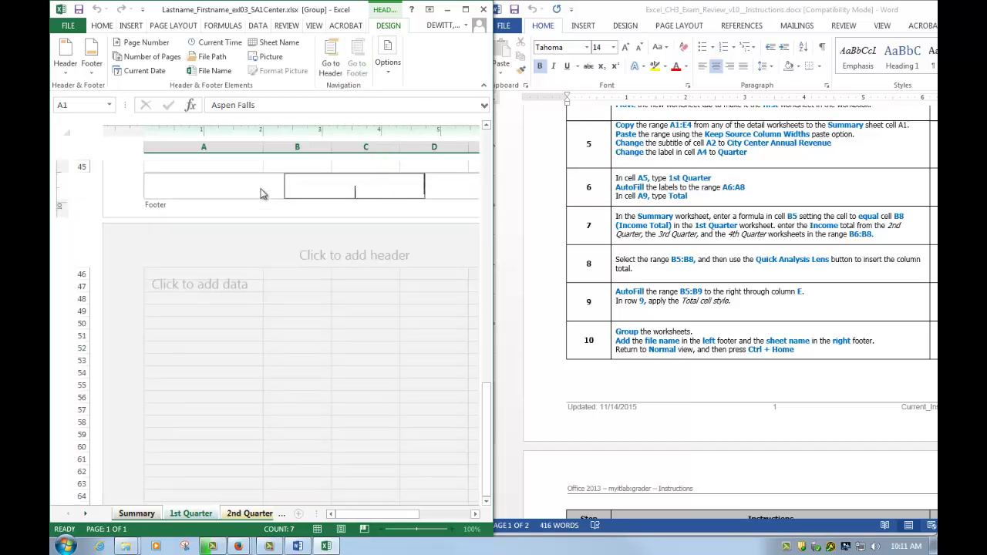
{"action": "left_click", "coordinate": [236, 185]}
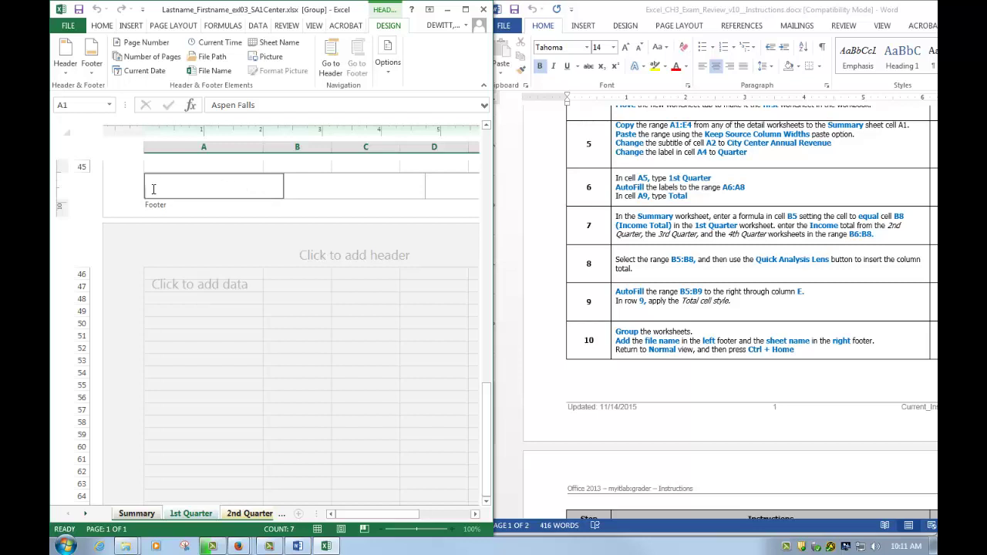
{"action": "left_click", "coordinate": [217, 72]}
{"action": "left_click", "coordinate": [444, 191]}
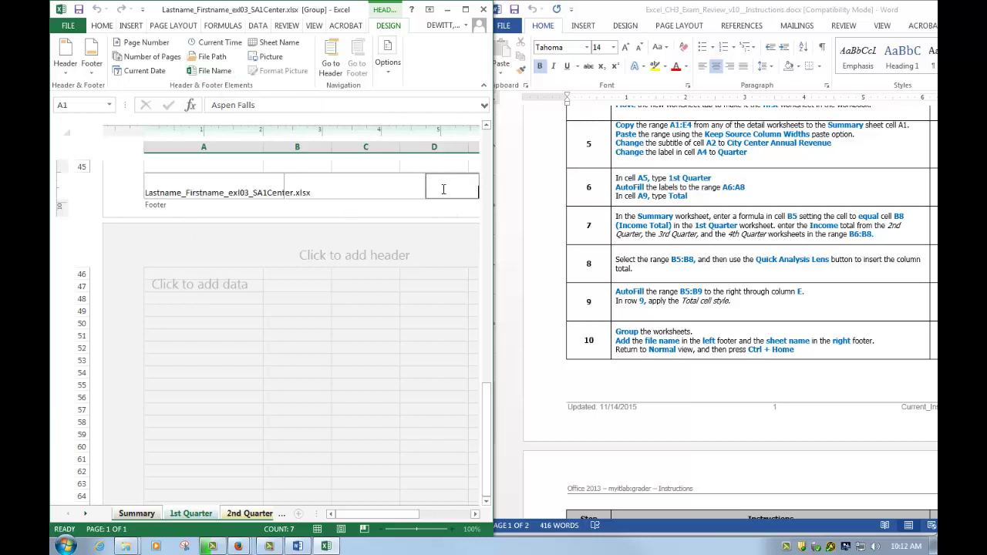
{"action": "left_click", "coordinate": [274, 49]}
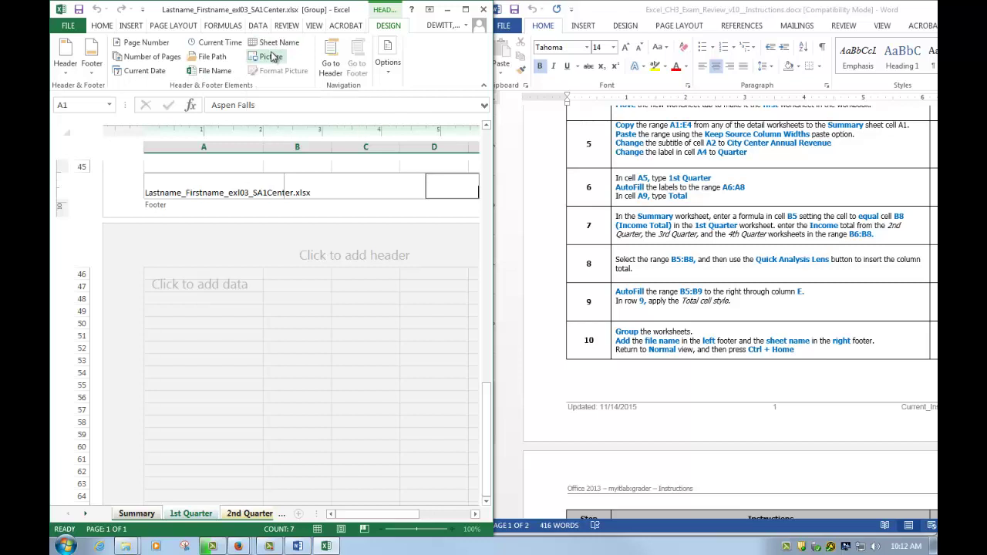
{"action": "left_click", "coordinate": [276, 45]}
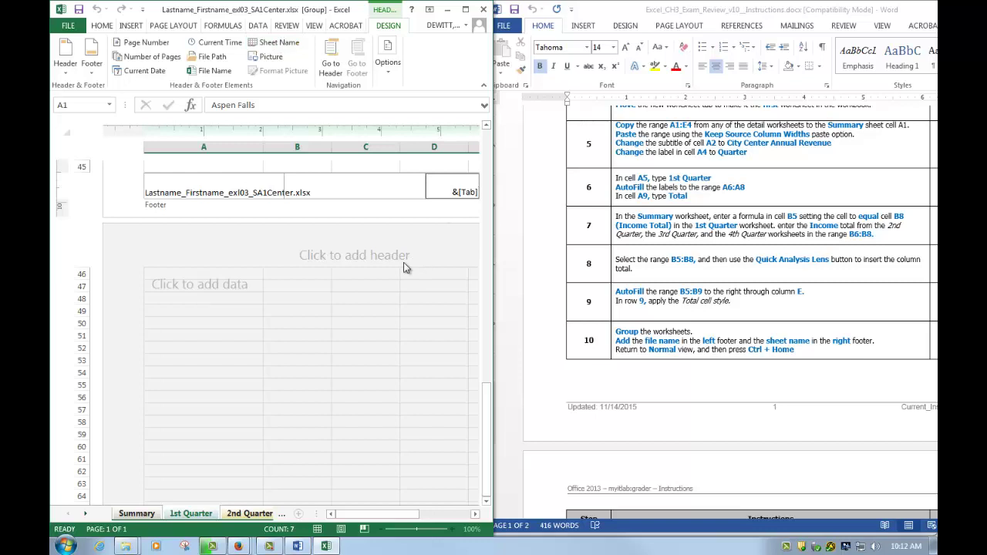
{"action": "left_click", "coordinate": [441, 165]}
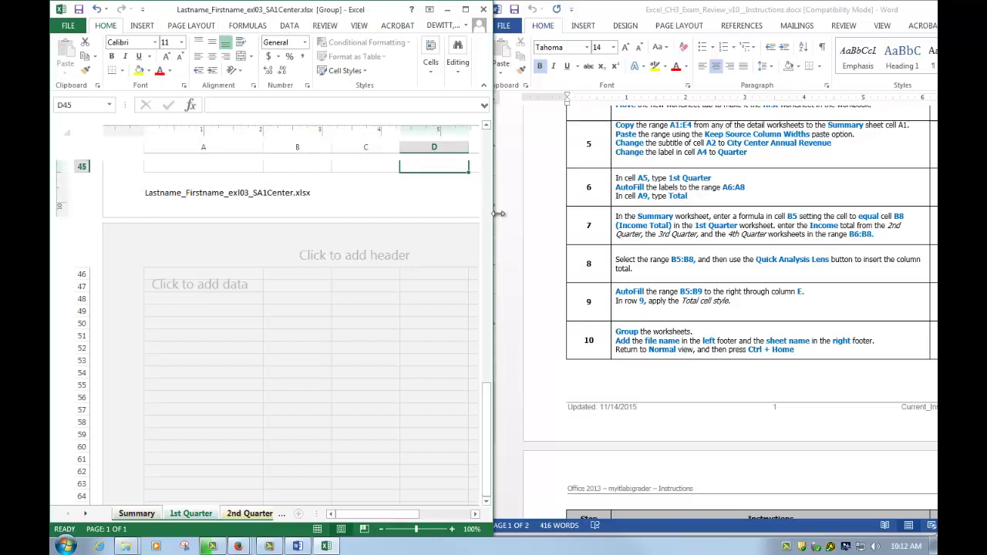
Step: Widen the workbook window, return to Normal view and go to cell A1
{"action": "left_click_drag", "start_coordinate": [499, 214], "coordinate": [570, 246]}
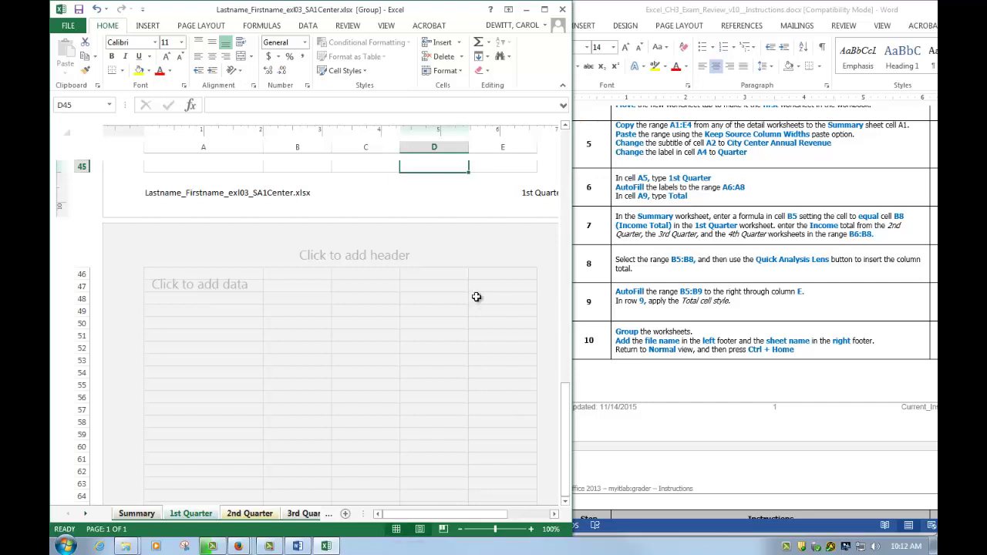
{"action": "key", "text": "alt+w"}
{"action": "key", "text": "l"}
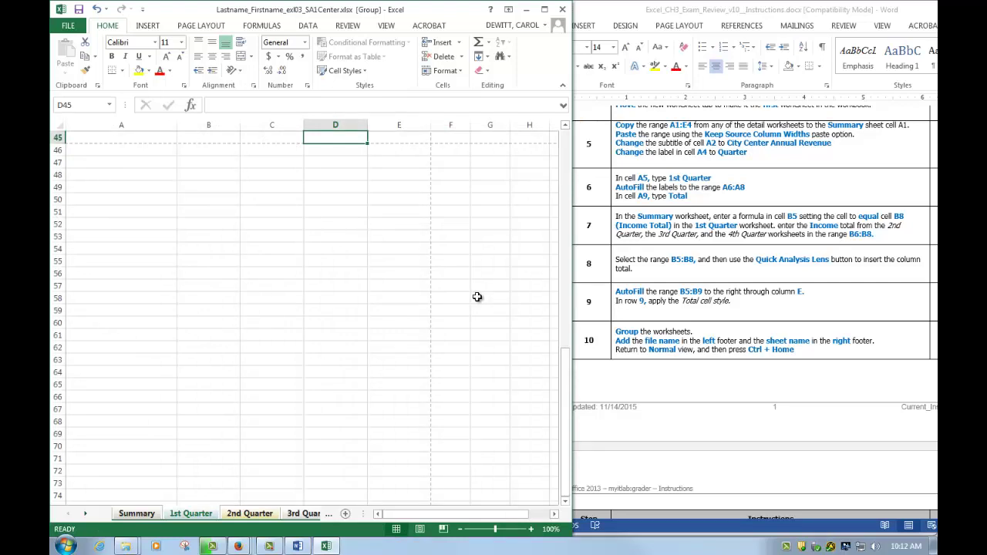
{"action": "key", "text": "ctrl+Home"}
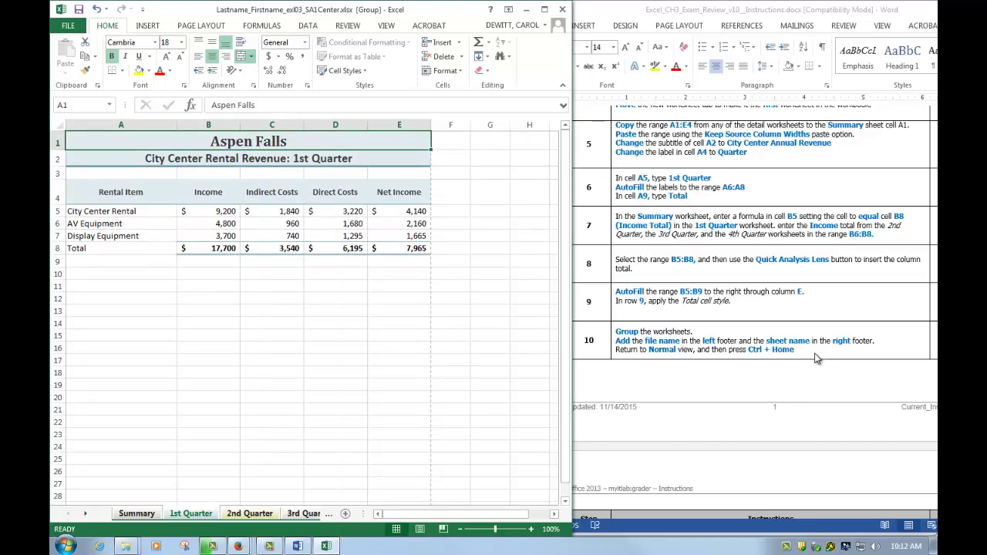
Step: Scroll the Word instructions document down to the next steps
{"action": "left_click", "coordinate": [781, 352]}
{"action": "scroll", "coordinate": [783, 353], "scroll_direction": "down", "scroll_amount": 3}
{"action": "scroll", "coordinate": [810, 351], "scroll_direction": "down", "scroll_amount": 3}
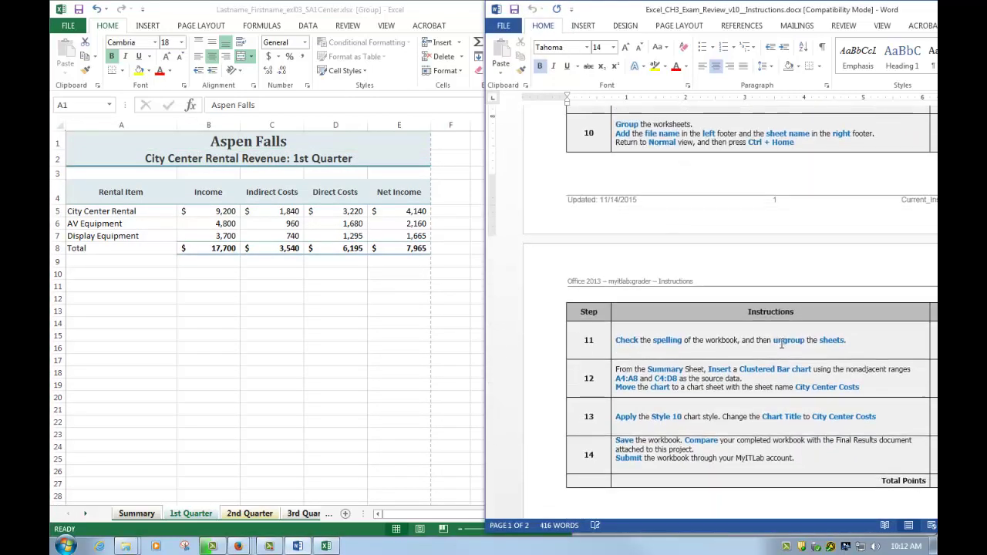
{"action": "scroll", "coordinate": [840, 352], "scroll_direction": "down", "scroll_amount": 2}
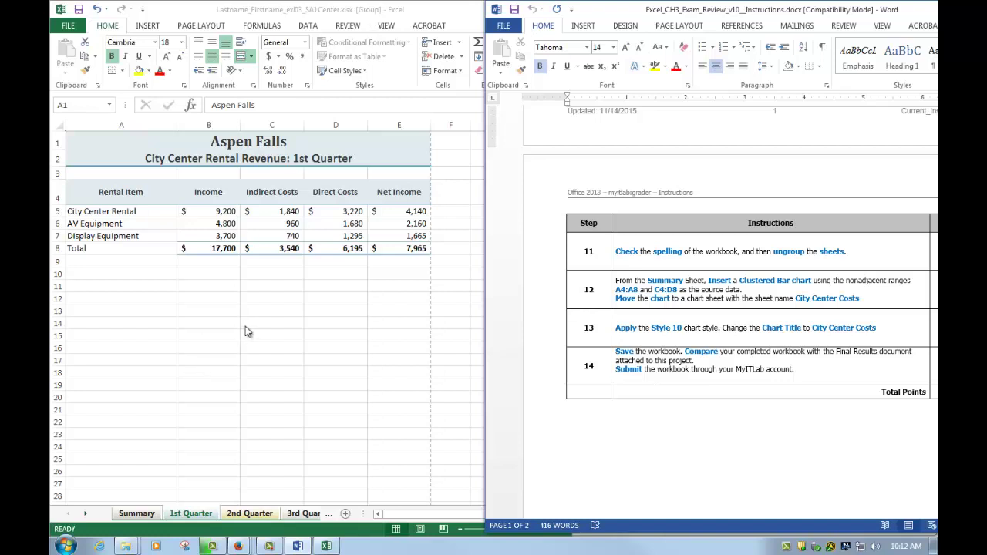
Step: Run the Review Spelling check on the grouped sheets and dismiss the completion message
{"action": "left_click", "coordinate": [342, 31]}
{"action": "left_click", "coordinate": [347, 26]}
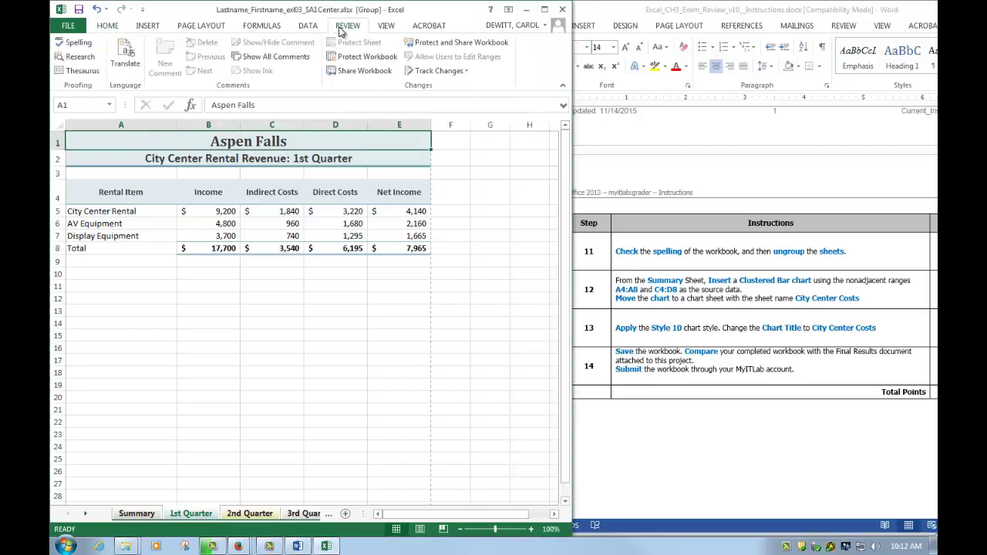
{"action": "left_click", "coordinate": [75, 42]}
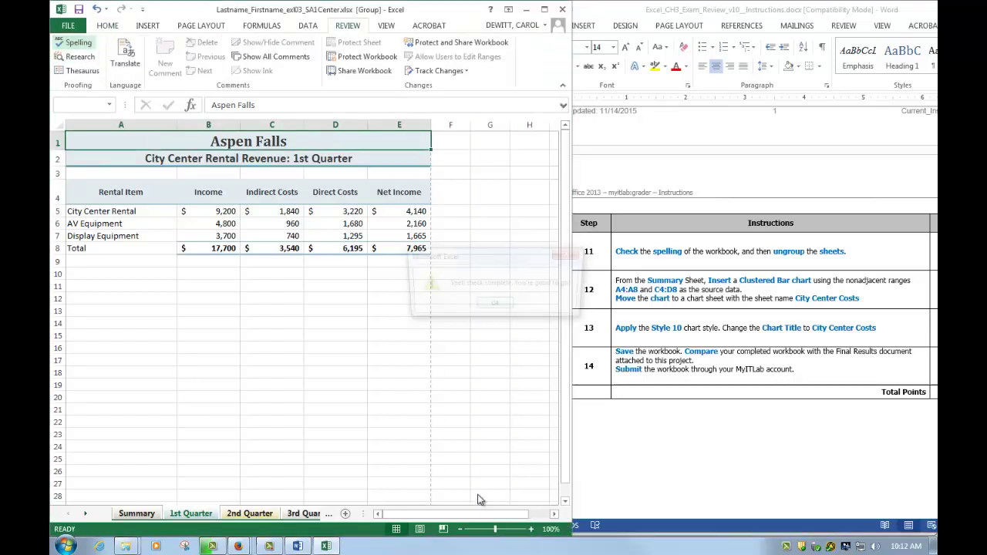
{"action": "left_click", "coordinate": [495, 306]}
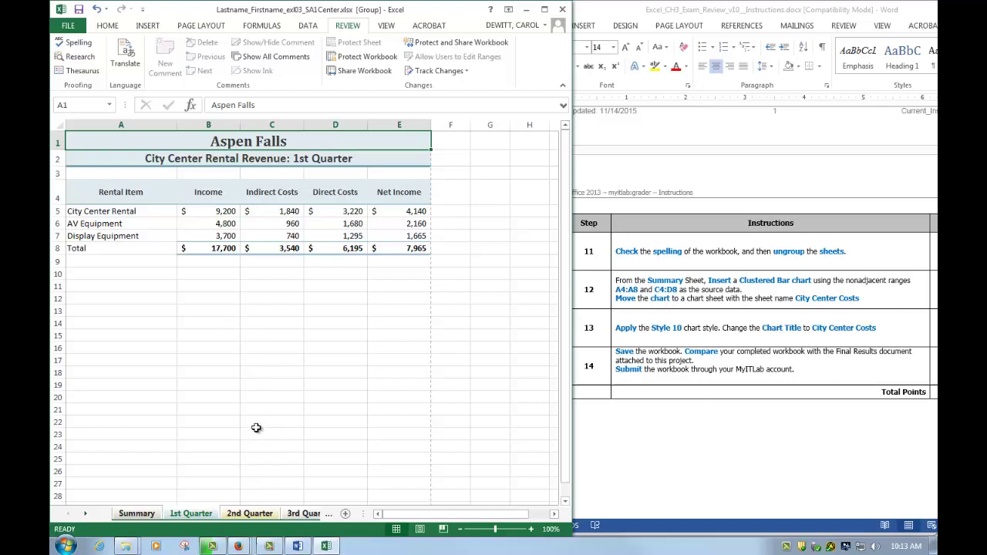
Step: Ungroup via the Summary tab and select A4:A8 plus C4:D8 as chart data
{"action": "left_click", "coordinate": [143, 513]}
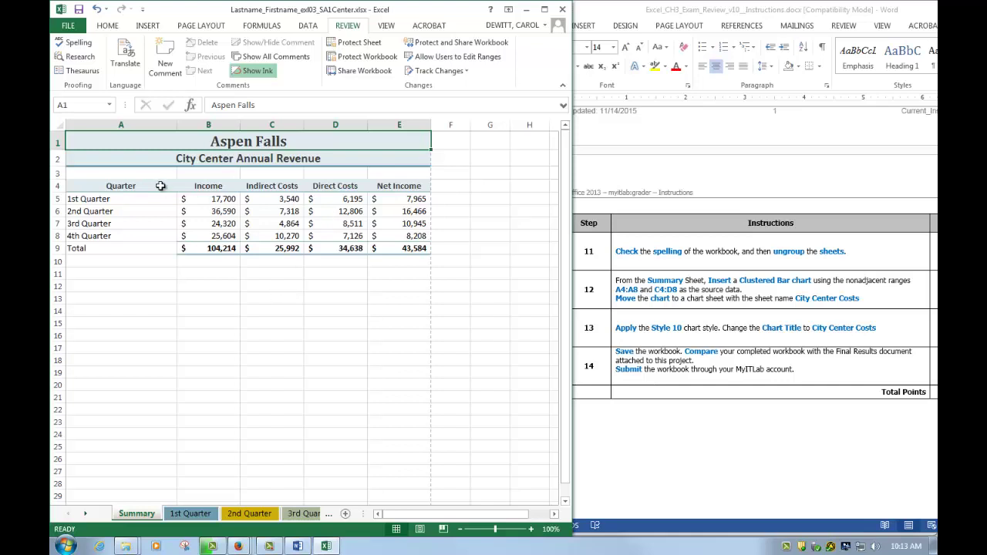
{"action": "left_click_drag", "start_coordinate": [120, 186], "coordinate": [115, 237]}
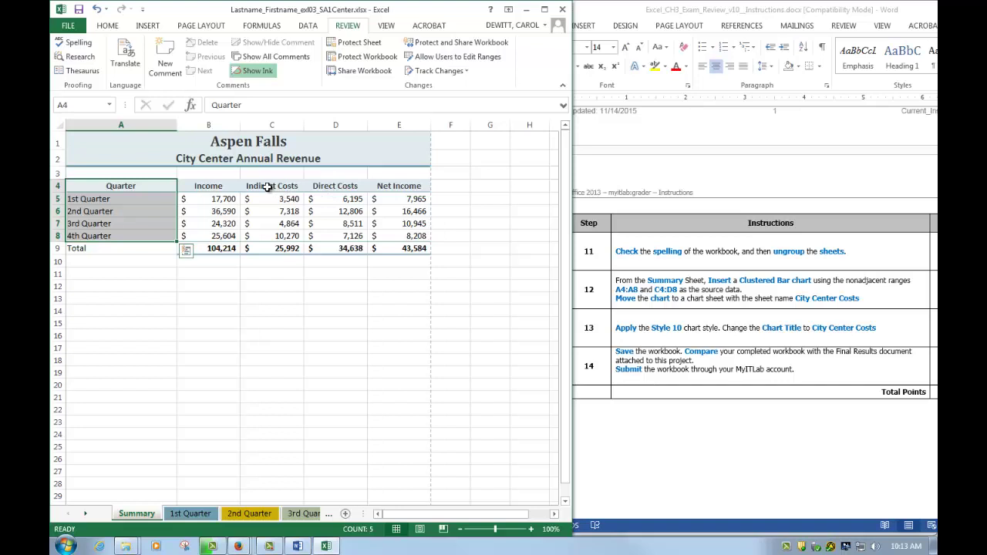
{"action": "left_click_drag", "start_coordinate": [267, 187], "coordinate": [333, 234]}
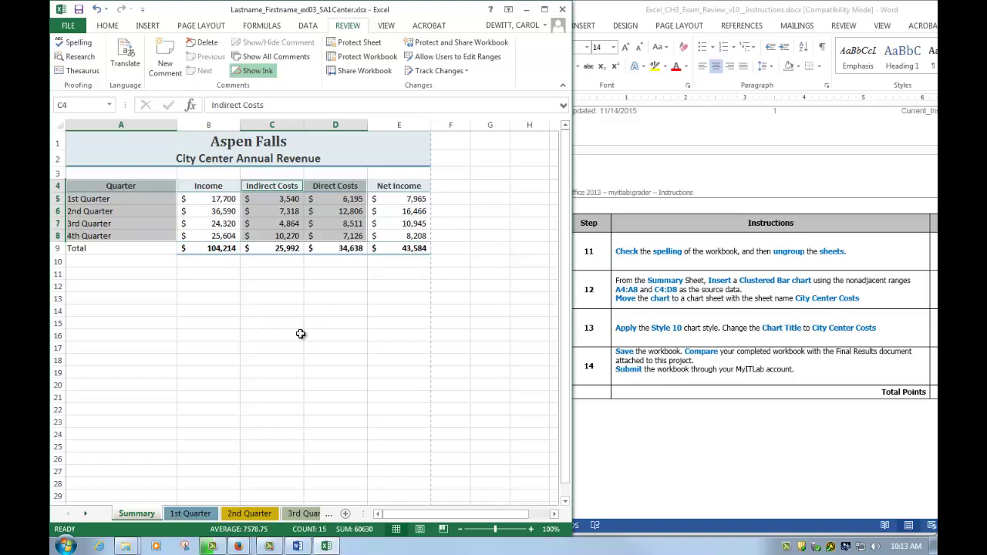
{"action": "left_click", "coordinate": [150, 26]}
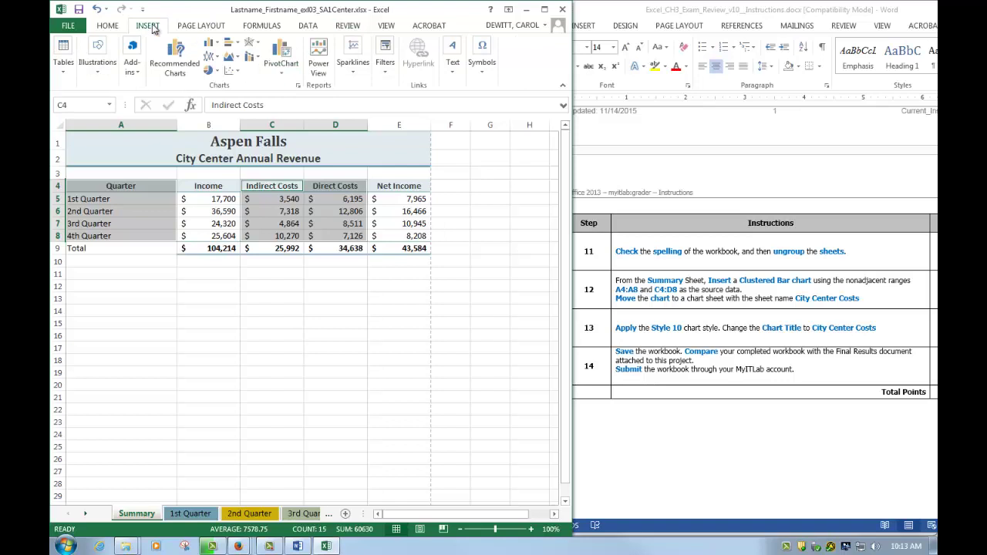
Step: Insert a Clustered Bar chart of the quarterly Indirect and Direct Costs
{"action": "left_click", "coordinate": [230, 46]}
{"action": "left_click", "coordinate": [240, 80]}
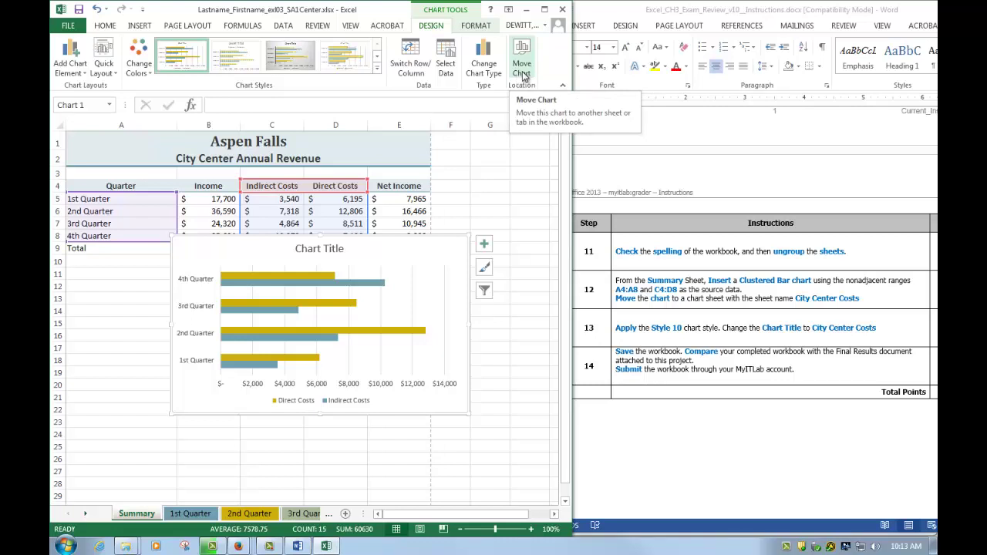
Step: Move the chart to a new chart sheet named 'City Center Costs'
{"action": "left_click", "coordinate": [521, 73]}
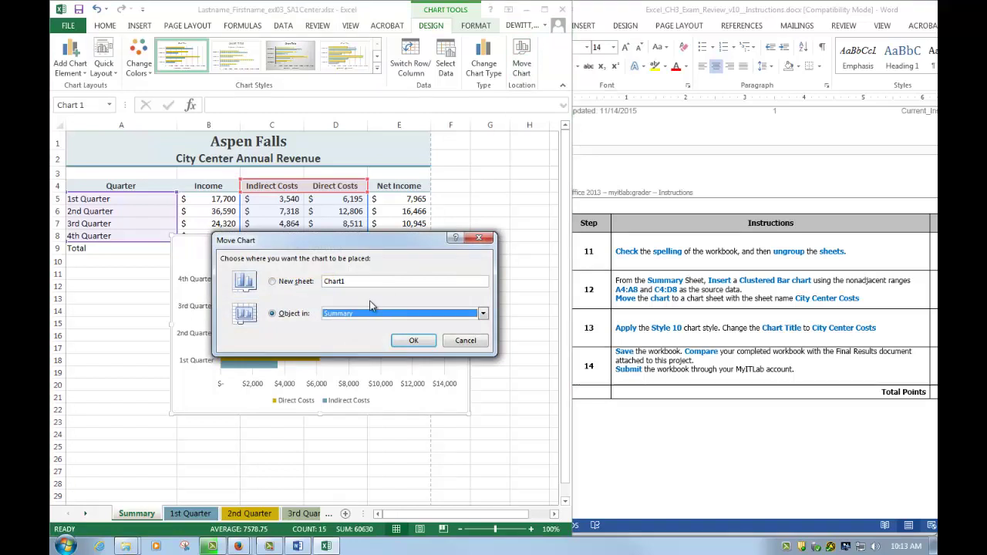
{"action": "left_click", "coordinate": [284, 282]}
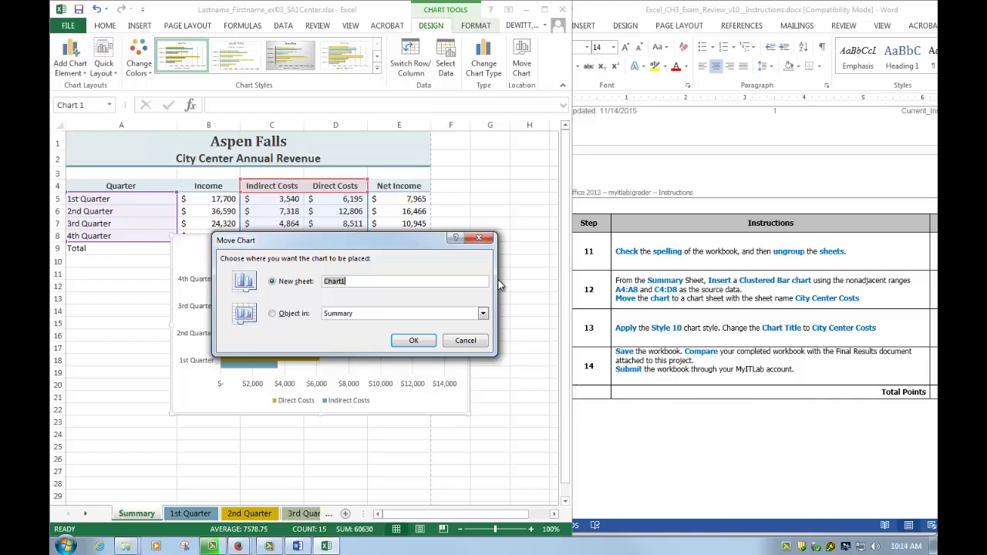
{"action": "type", "text": "City Center Costs"}
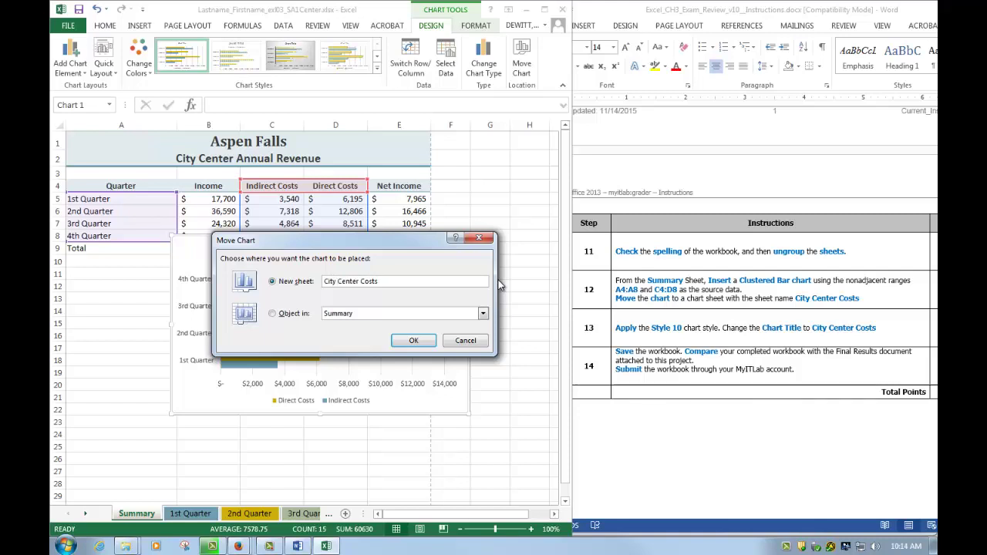
{"action": "left_click", "coordinate": [413, 341]}
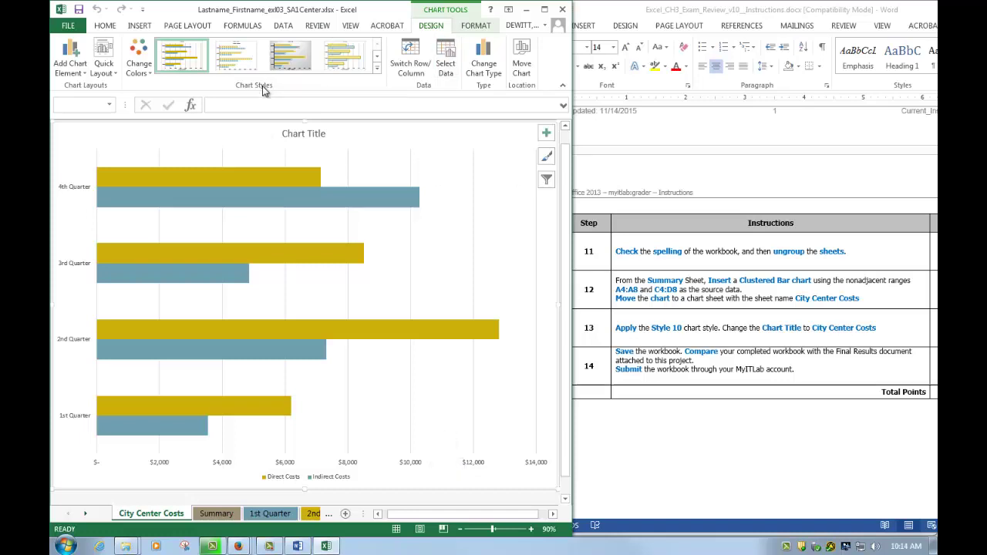
Step: Give the bar chart Style 10 and replace the placeholder title with 'City Center Costs'
{"action": "left_click", "coordinate": [377, 69]}
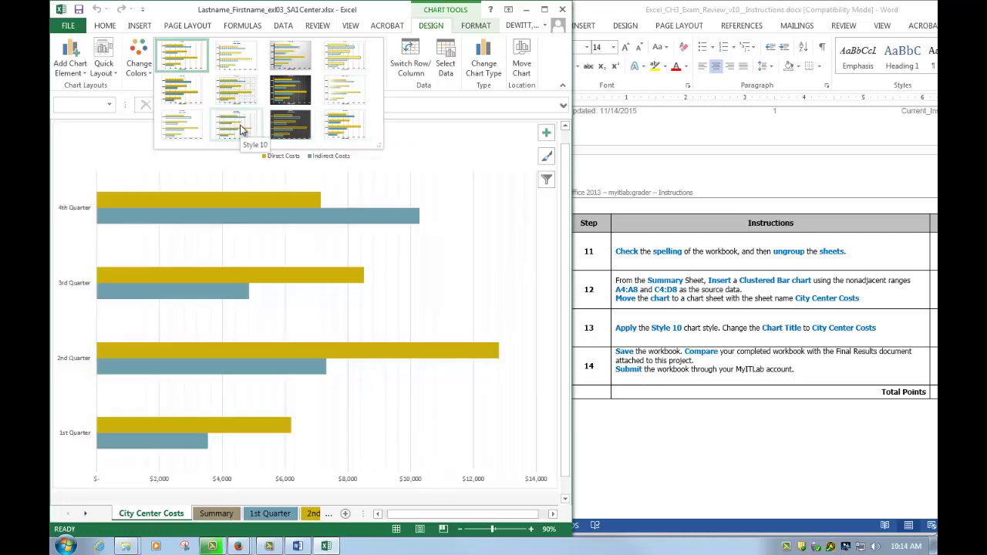
{"action": "left_click", "coordinate": [236, 126]}
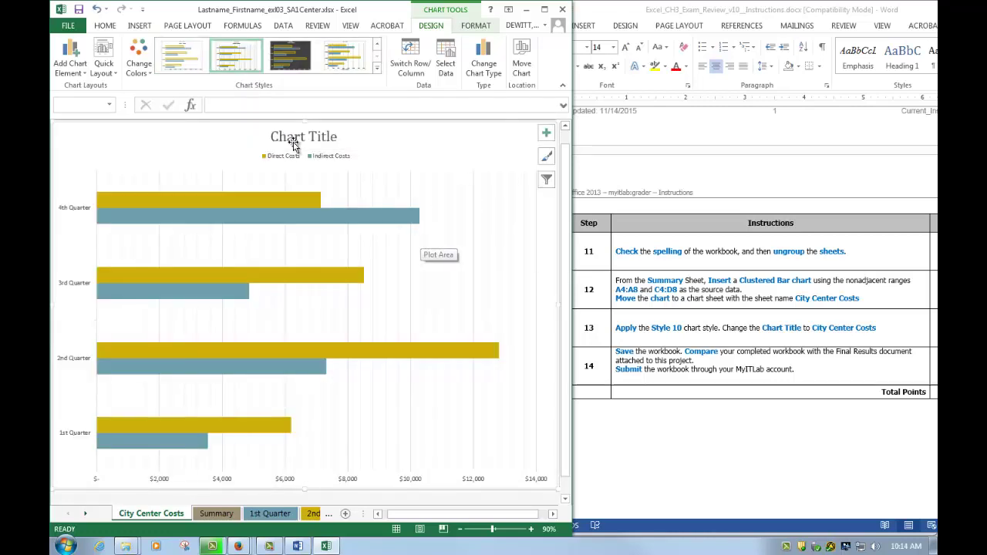
{"action": "left_click", "coordinate": [283, 138]}
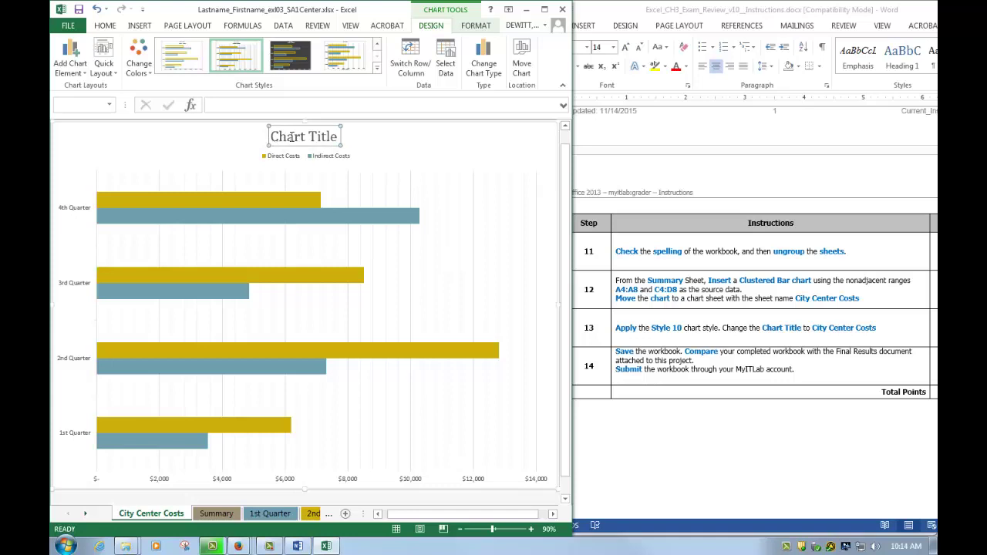
{"action": "left_click_drag", "start_coordinate": [273, 136], "coordinate": [334, 148]}
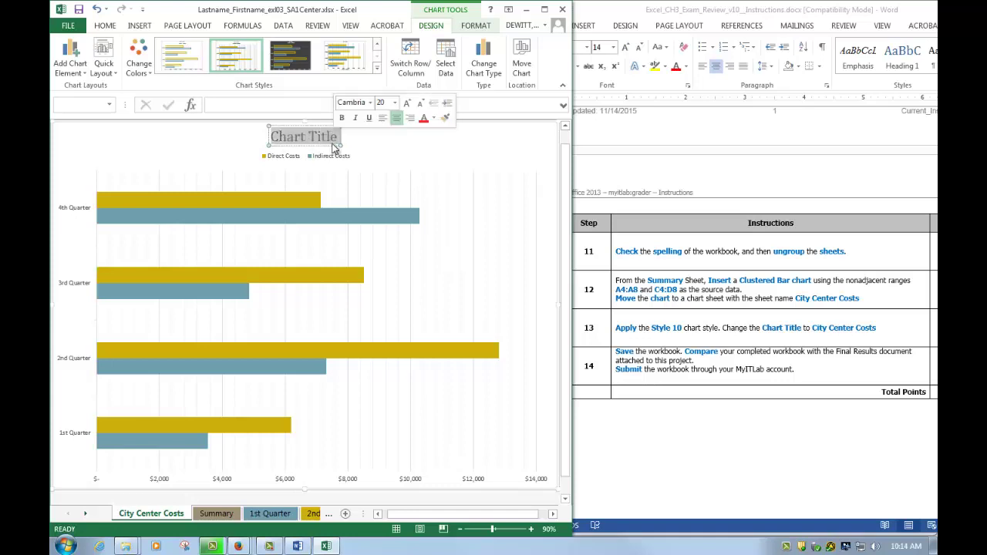
{"action": "type", "text": "City Ce"}
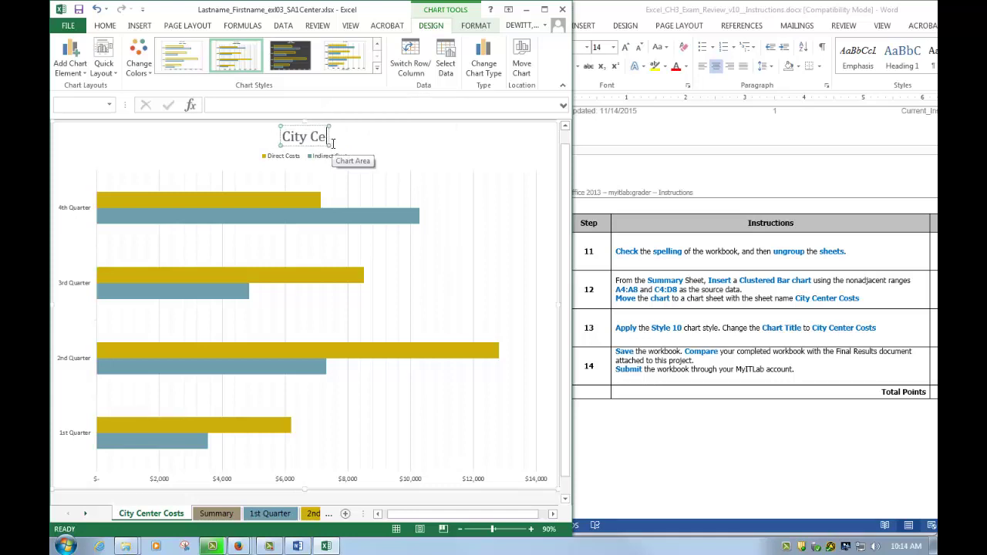
{"action": "type", "text": "nter Costs"}
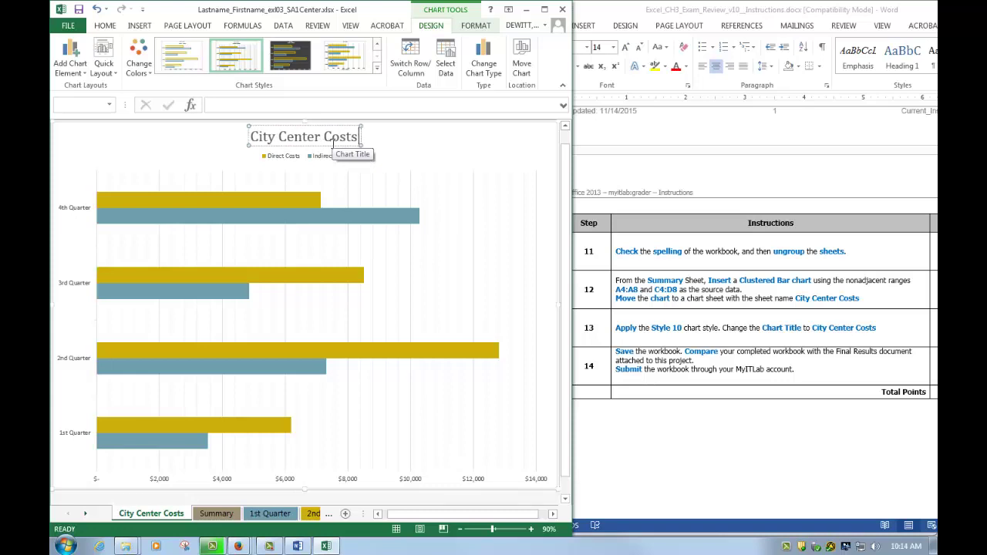
{"action": "left_click", "coordinate": [478, 161]}
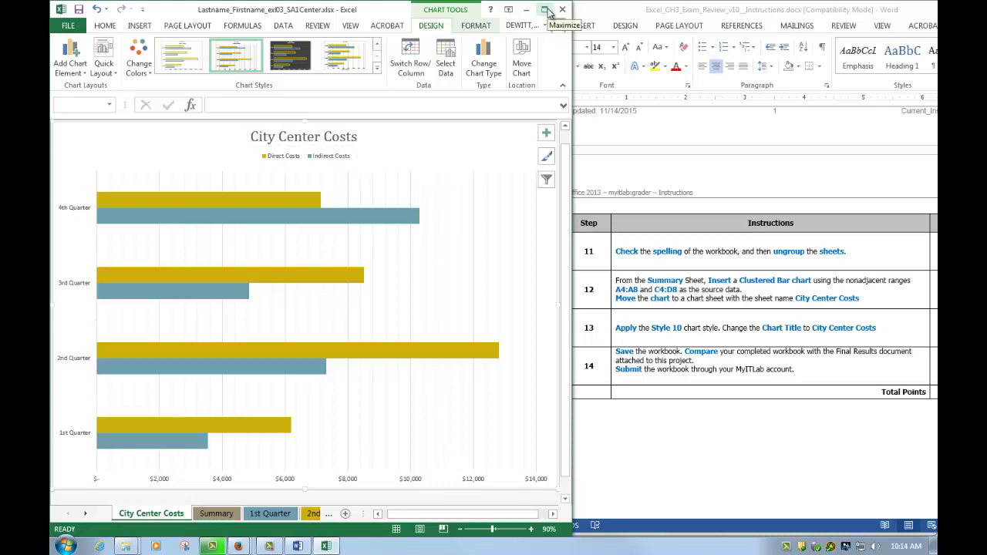
Step: Save and close the Aspen Falls workbook, then minimize the YouTube browser window
{"action": "left_click", "coordinate": [545, 10]}
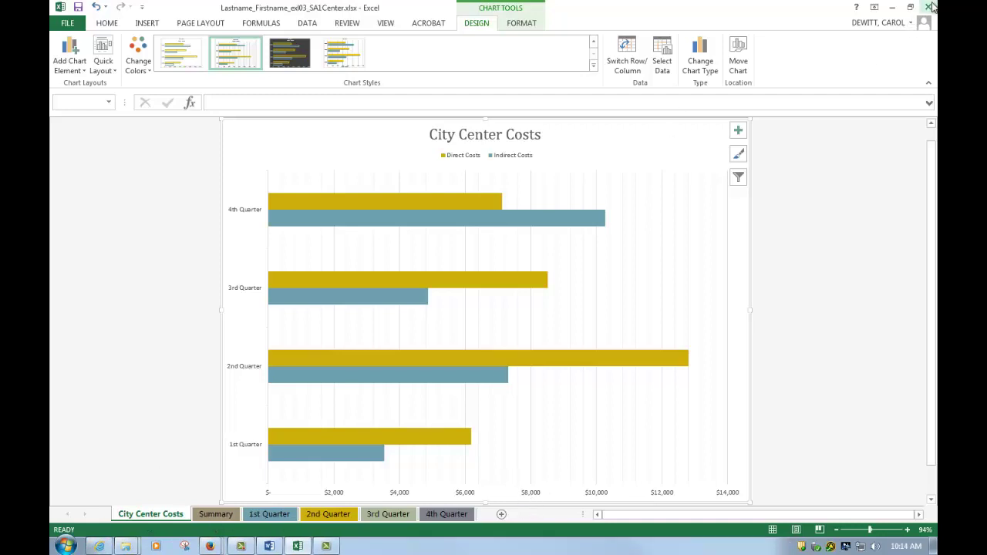
{"action": "left_click", "coordinate": [930, 7]}
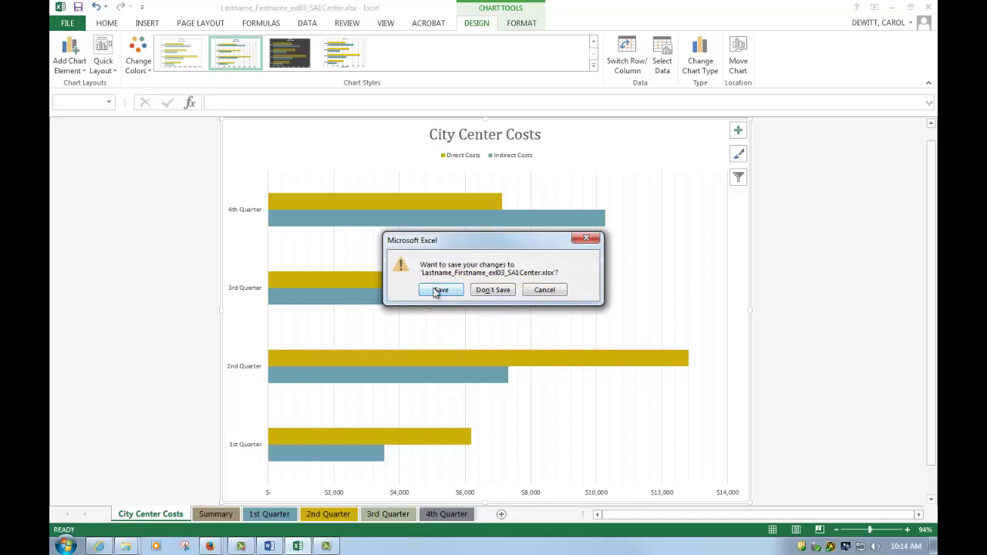
{"action": "left_click", "coordinate": [440, 290]}
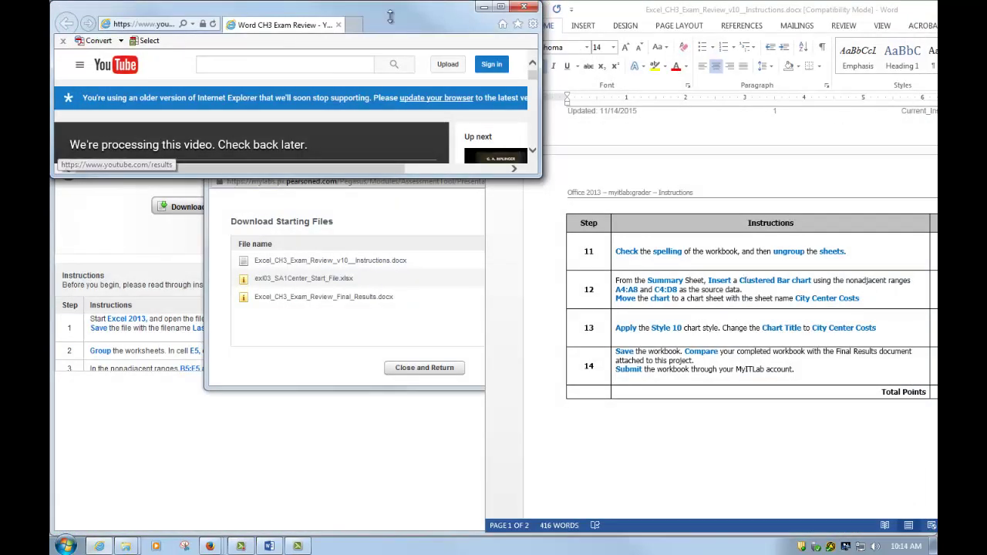
{"action": "left_click", "coordinate": [483, 7]}
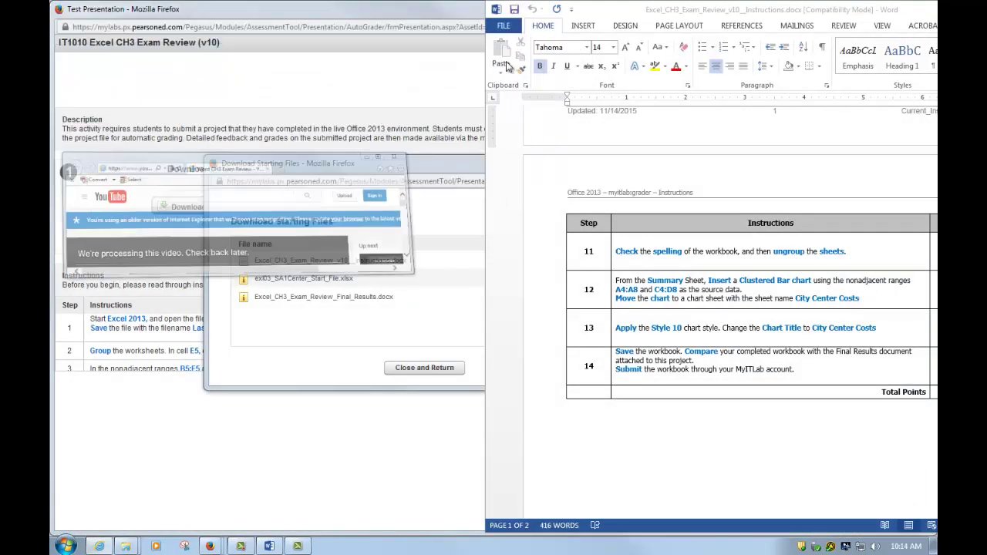